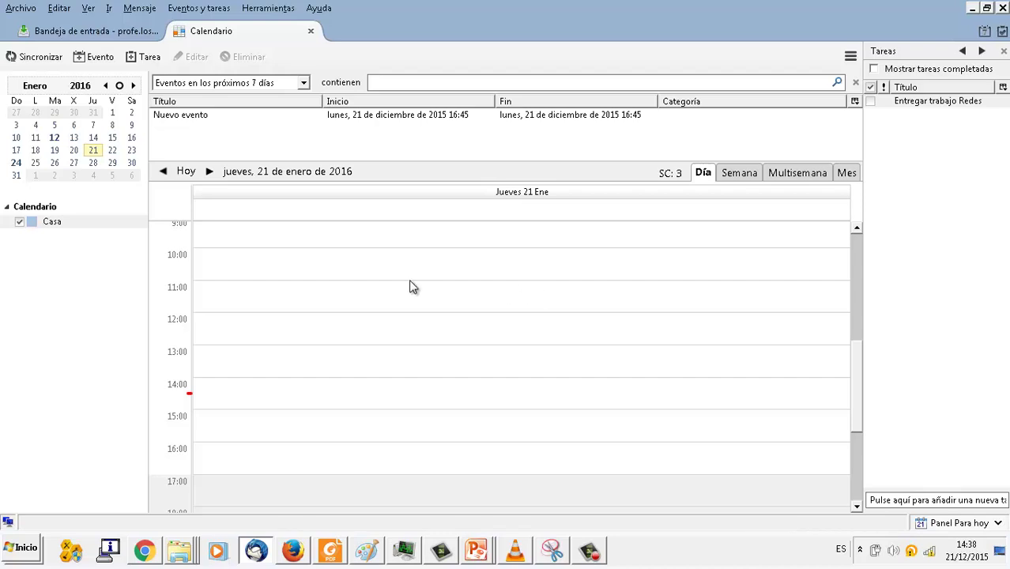
Create an event on 21 January 2016 at 12:00 titled "Clase Redes" with the location "IES Kursaal".
double_click(361, 313)
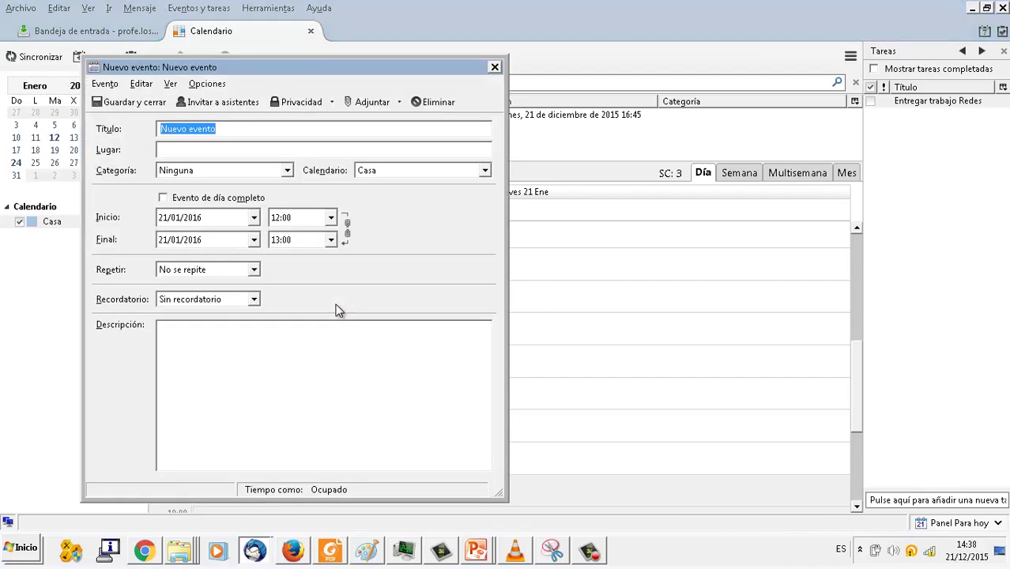
left_click_drag(352, 76, 666, 89)
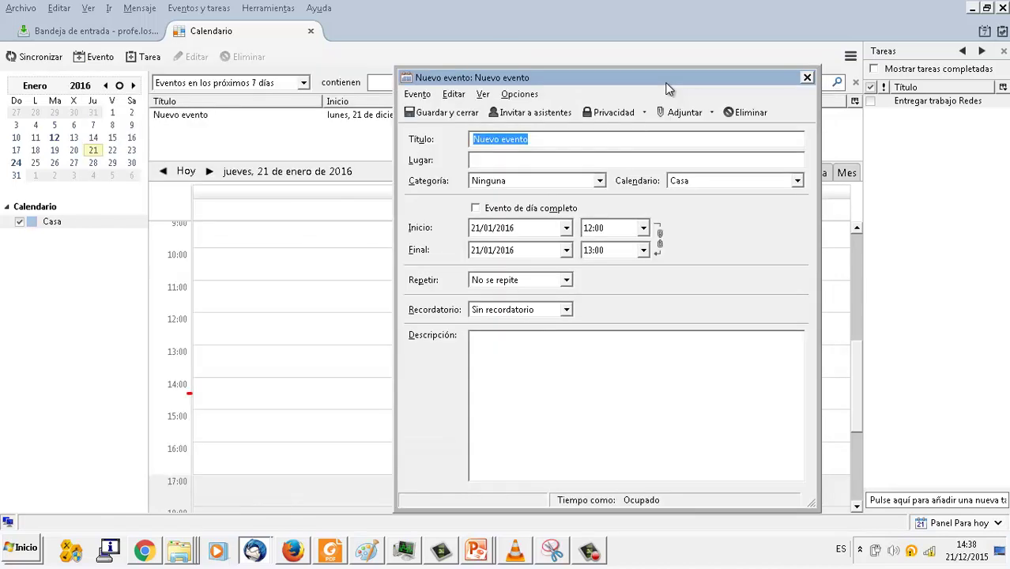
type("Clase")
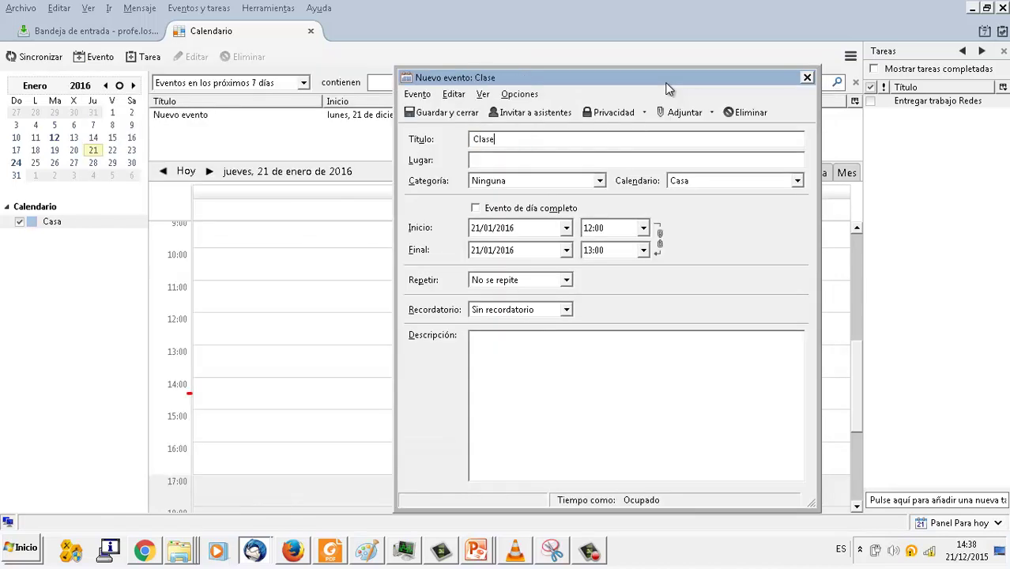
type(" Redes")
key("Tab")
type("IES Kursaal")
key("Tab")
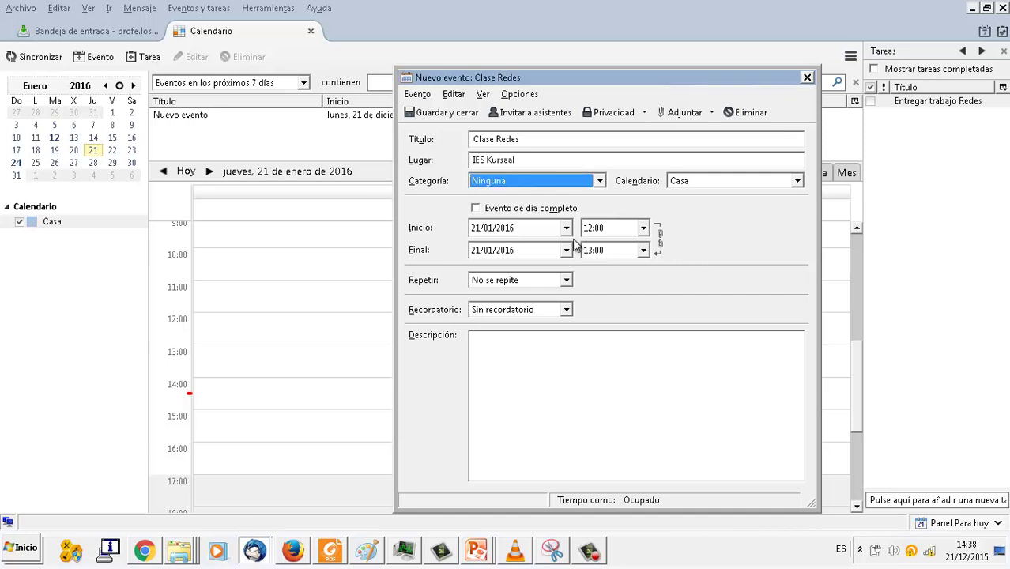
Add the description "Clase muy importante de repaso", keep the event in the Casa calendar, and save it.
left_click(509, 355)
type("Cla")
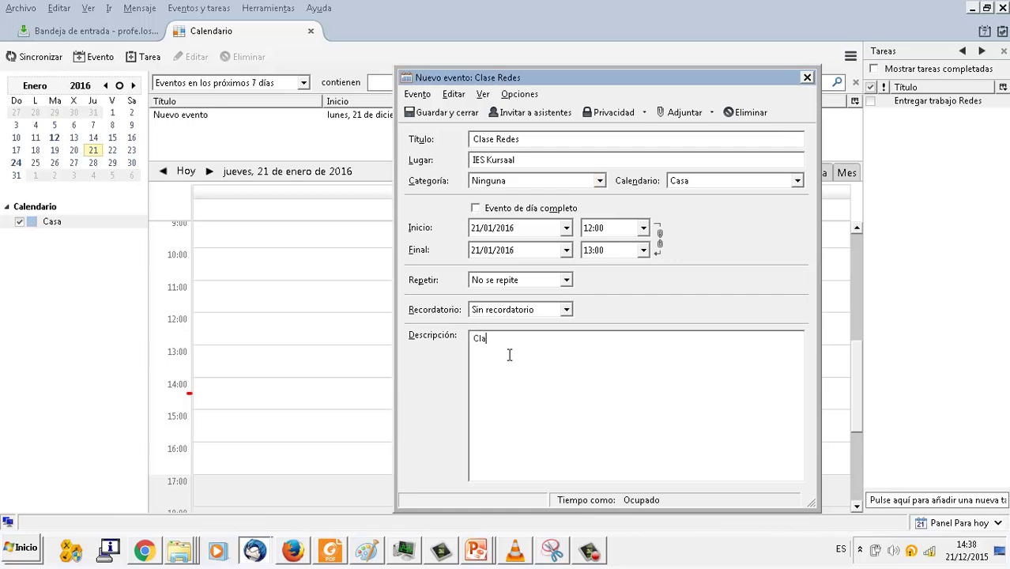
type("se muy importante de repaso")
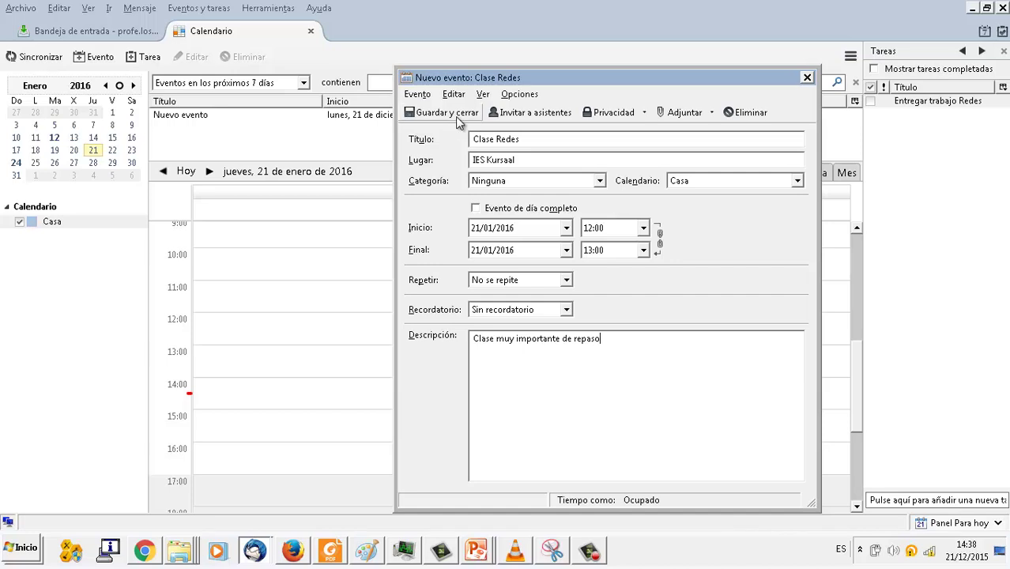
left_click(678, 184)
left_click(680, 197)
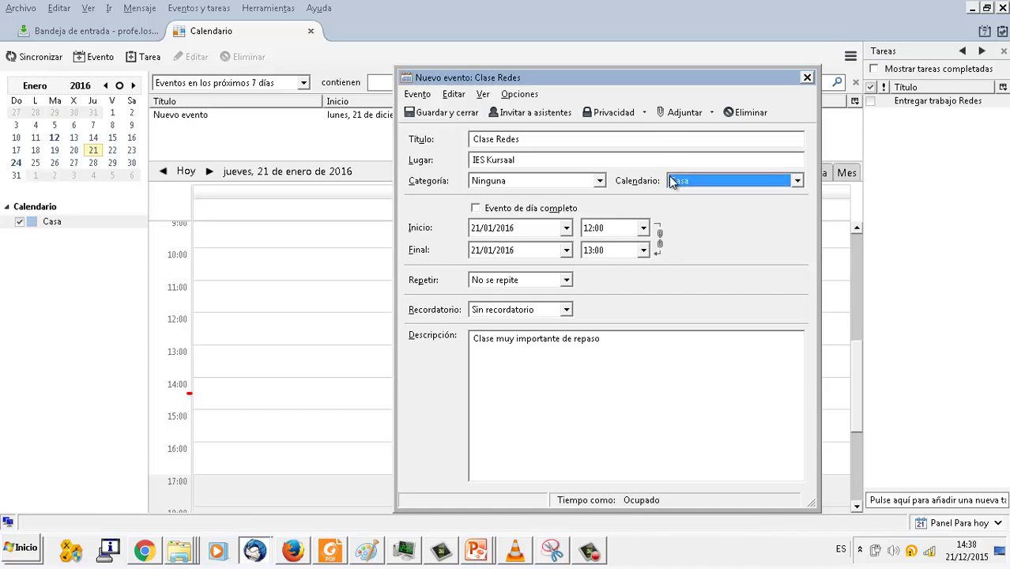
left_click(427, 114)
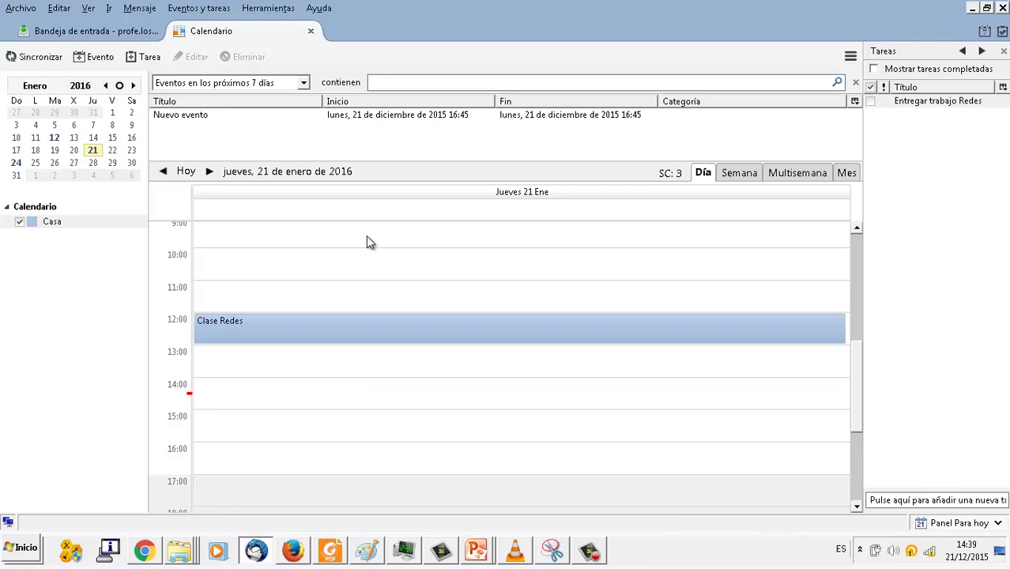
Create and save an event on 22 December 2015 at 16:45 titled "Recogida de notas" with the location "IES Kursaal".
left_click(209, 172)
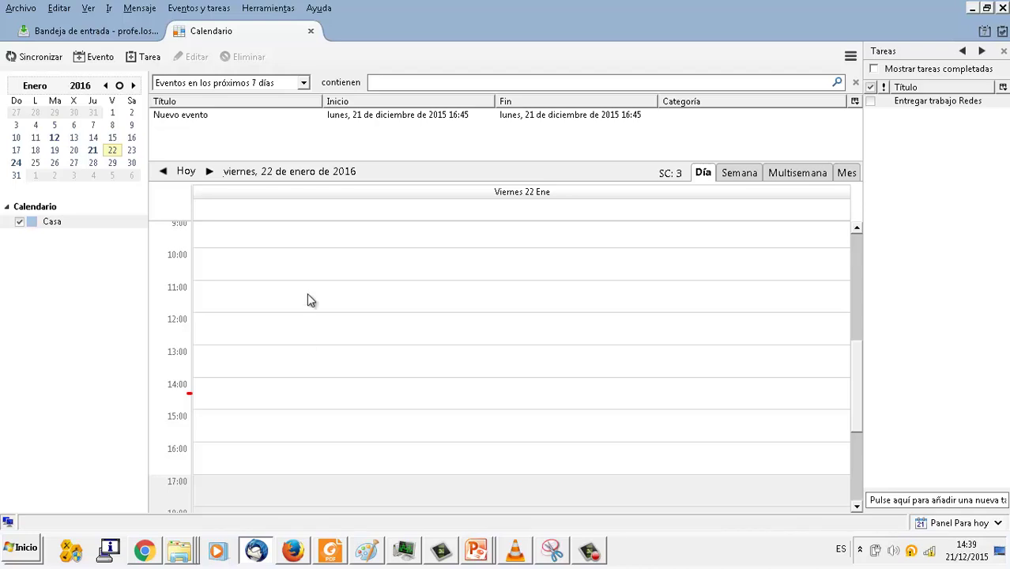
left_click(163, 172)
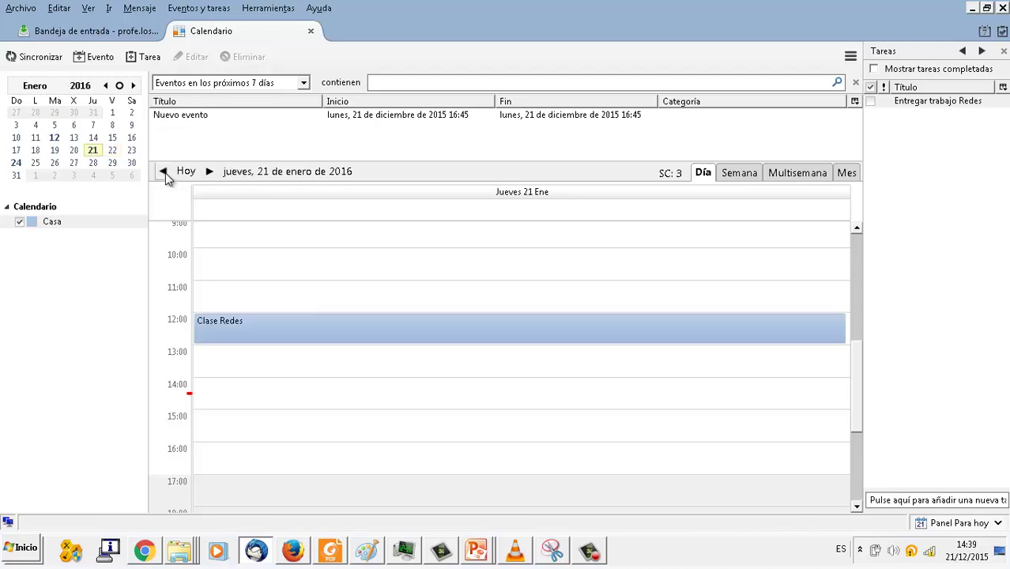
left_click(105, 86)
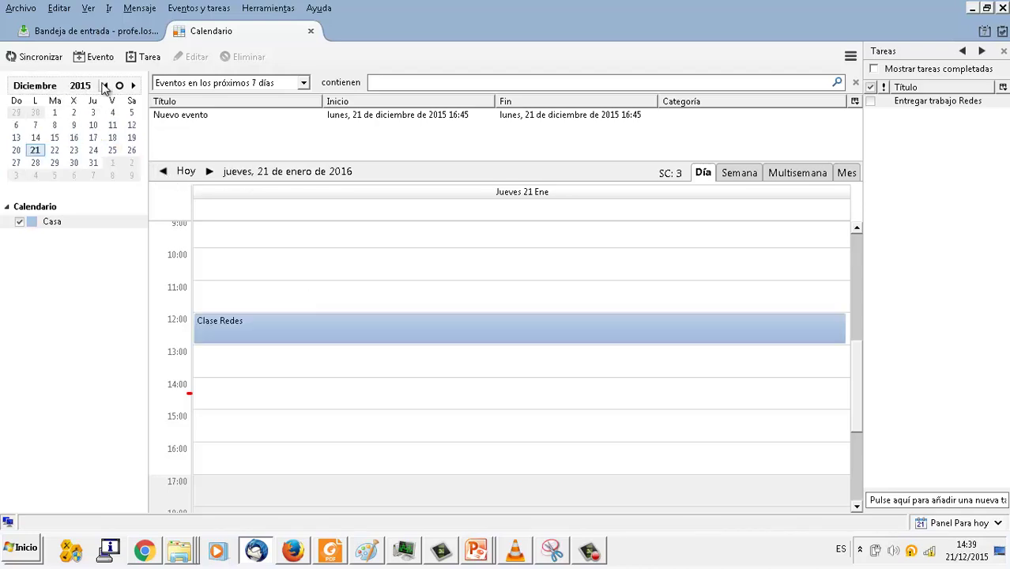
left_click(55, 151)
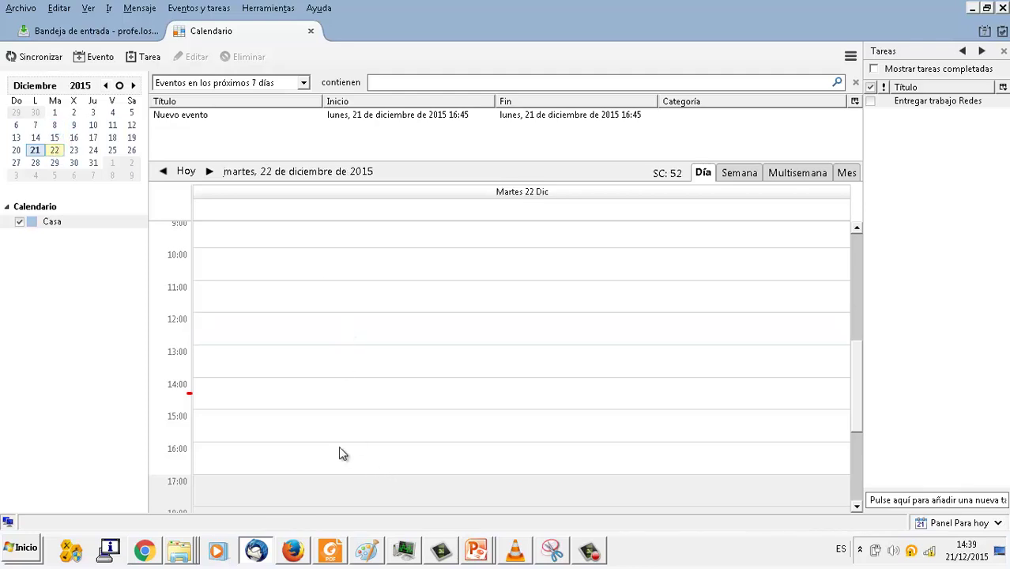
double_click(330, 467)
type("R")
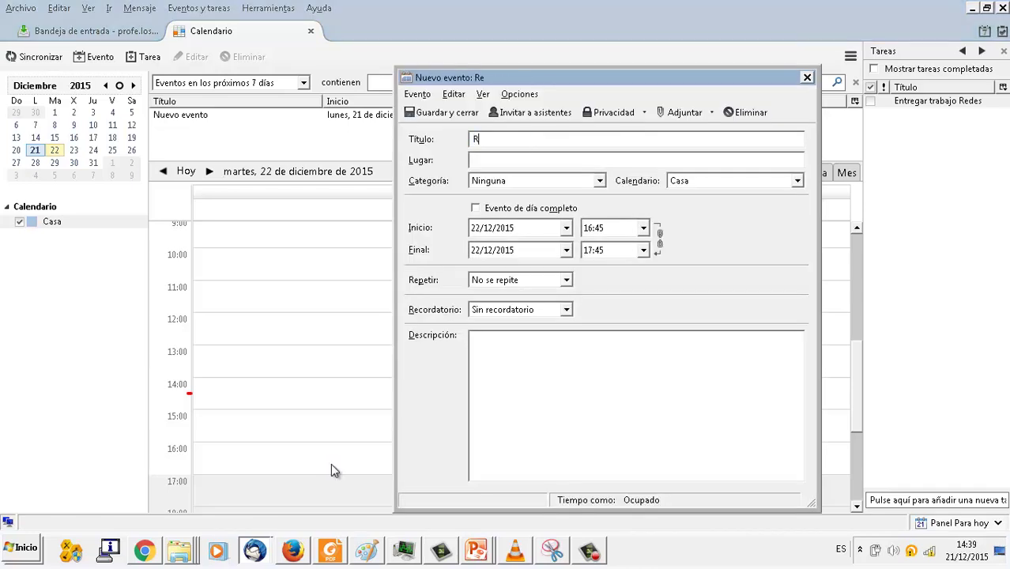
type("ecogida de notas")
key("Tab")
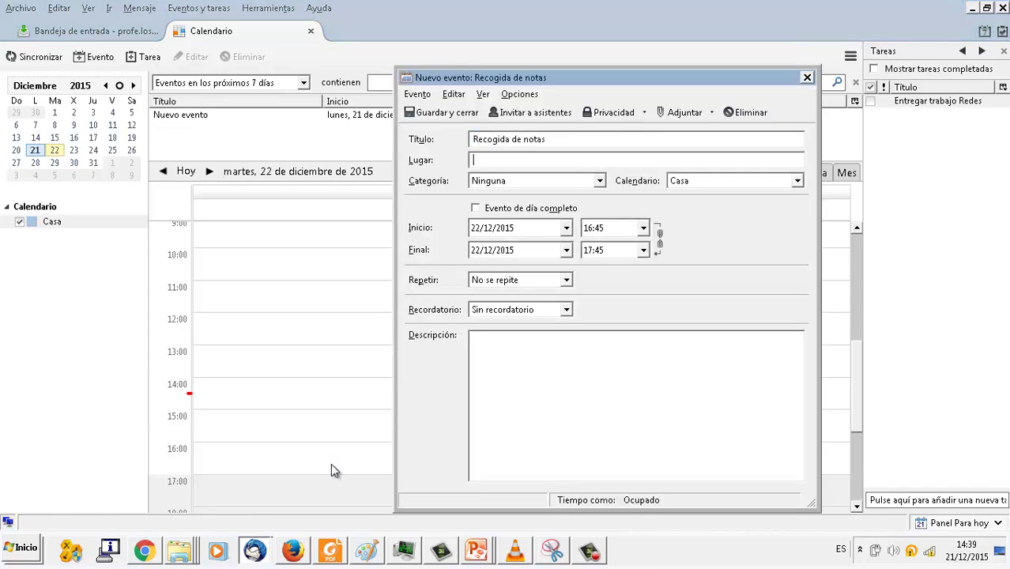
type("IES Kursaal")
key("Tab")
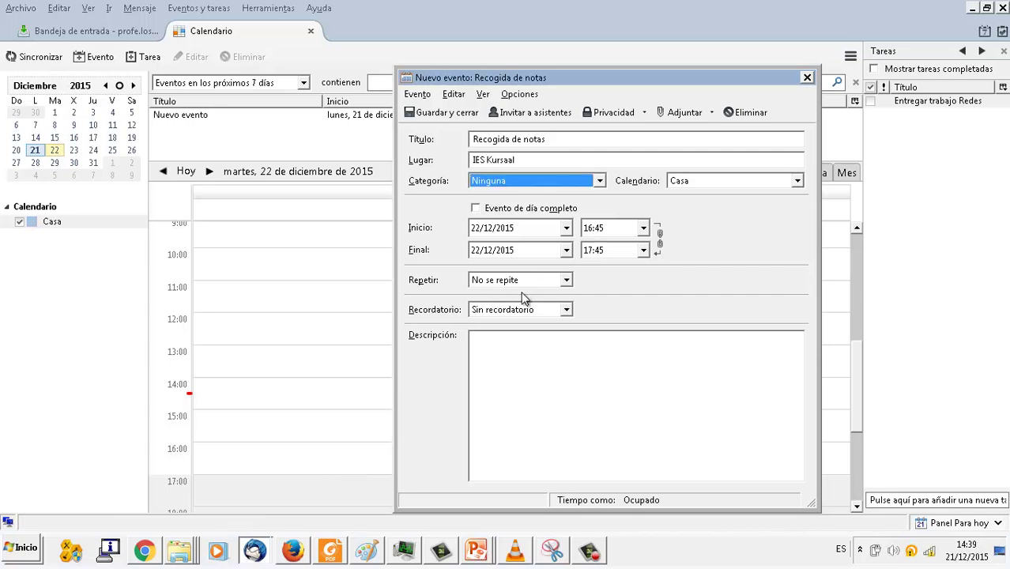
left_click(509, 363)
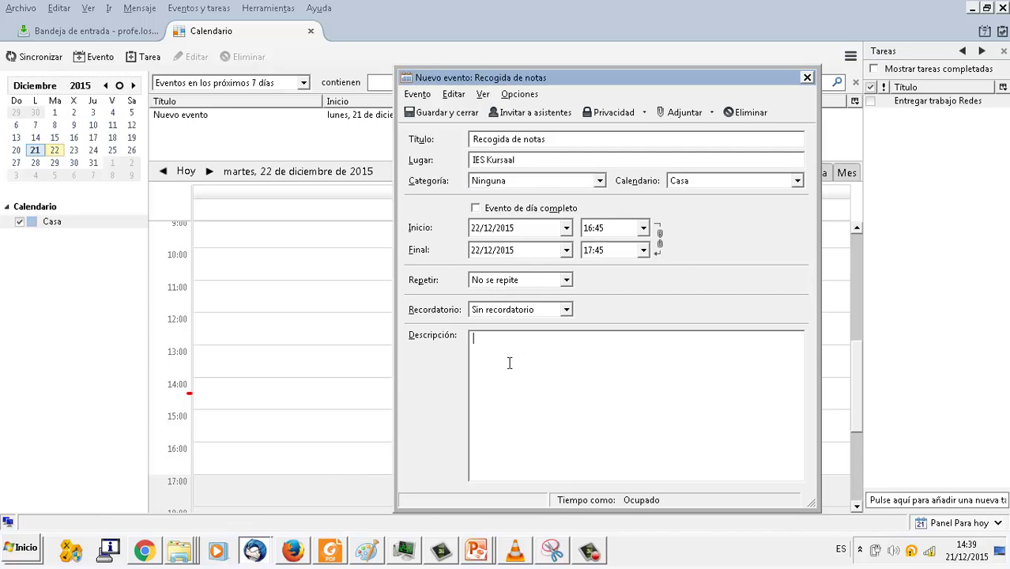
left_click(468, 113)
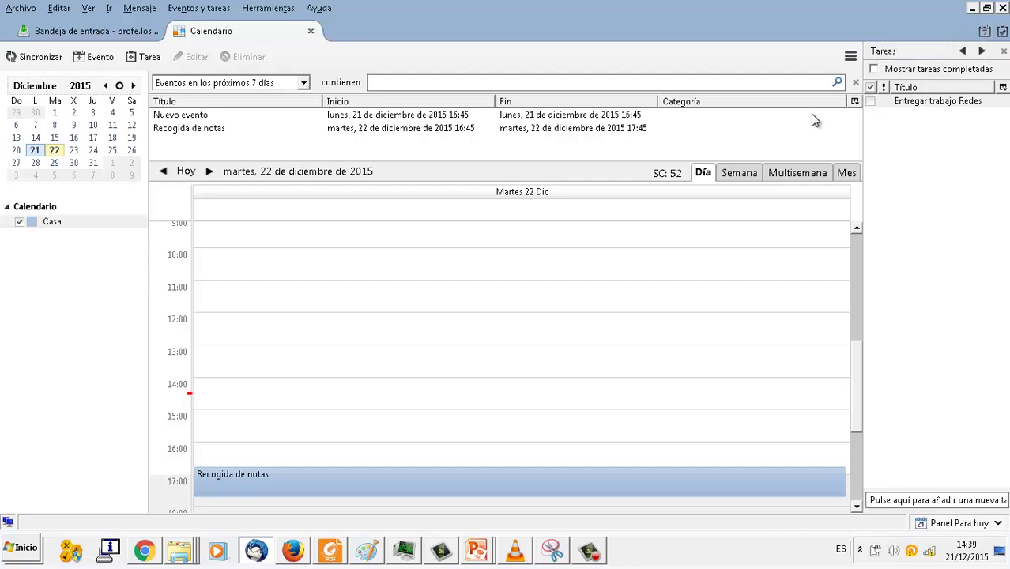
Examine the scheduled events in the week, multiweek and month views, including the months of December 2015 and January 2016.
left_click(738, 176)
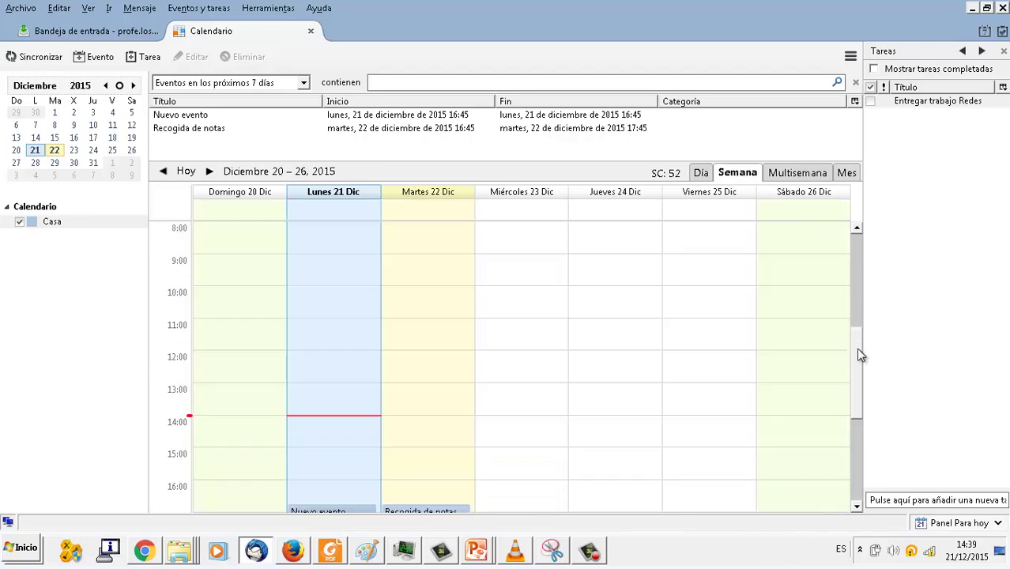
left_click_drag(861, 354, 859, 383)
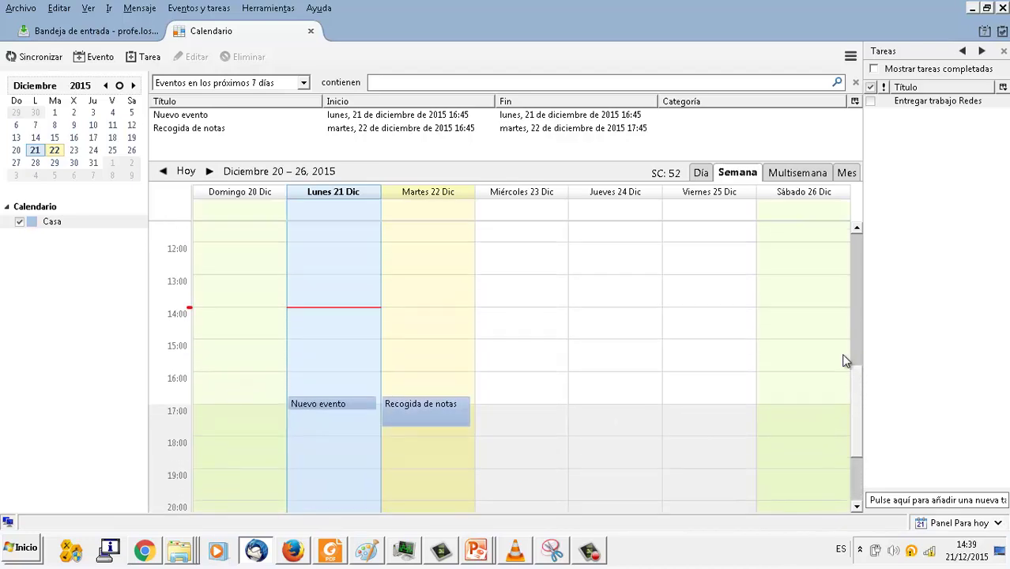
scroll(839, 346, "up", 4)
scroll(827, 355, "down", 4)
scroll(822, 365, "up", 3)
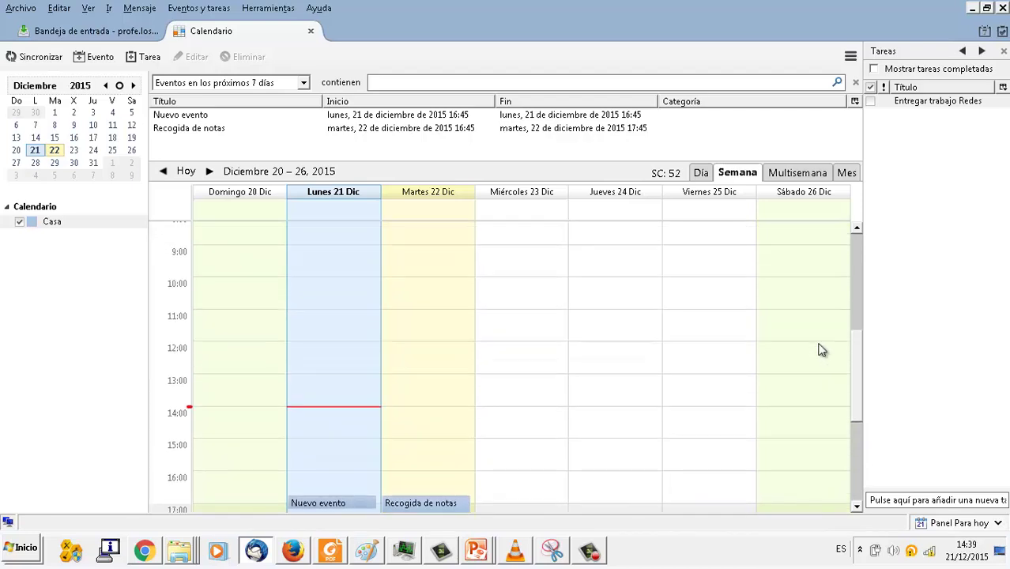
left_click(789, 173)
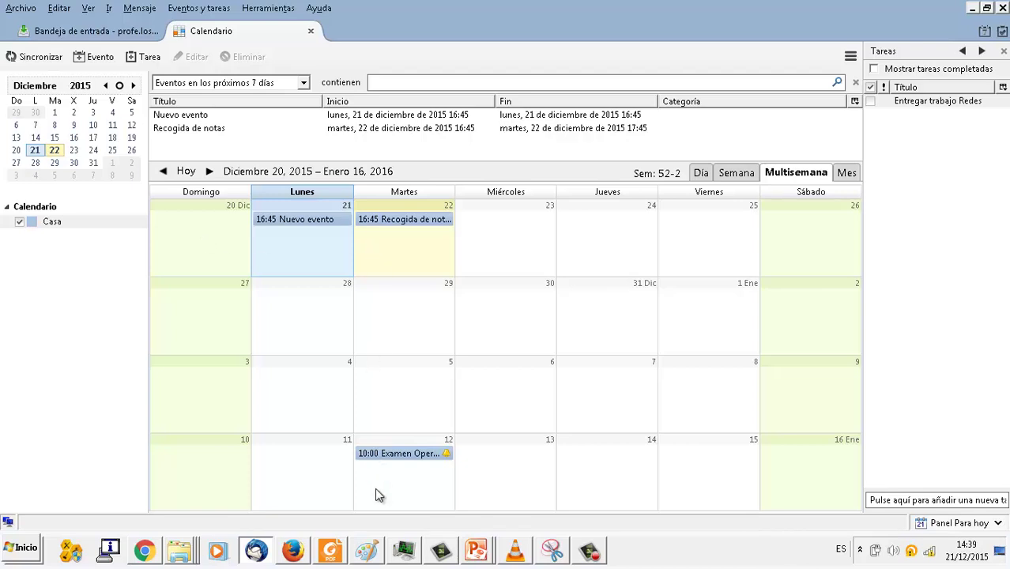
left_click(848, 174)
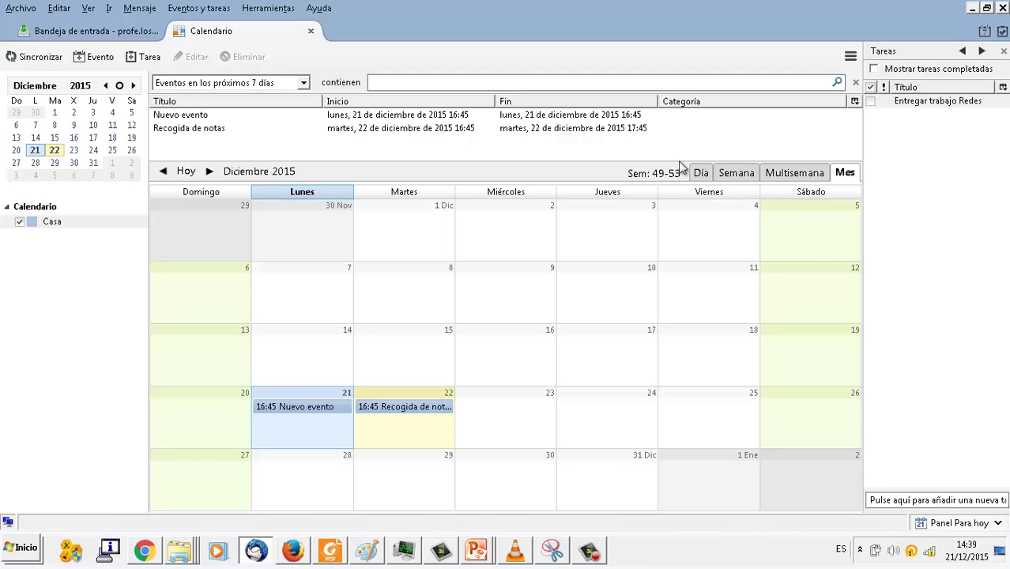
left_click(209, 172)
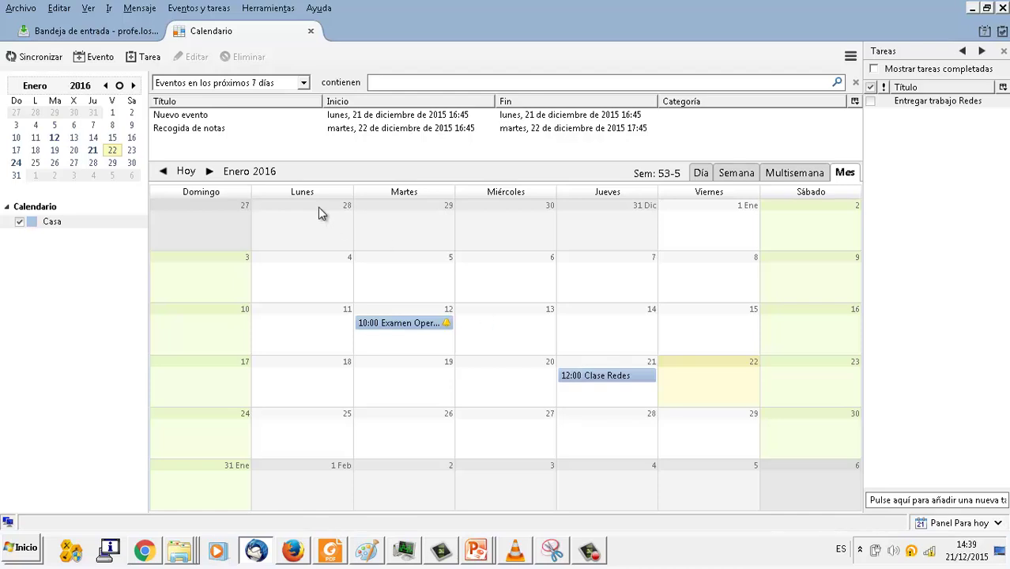
left_click(164, 172)
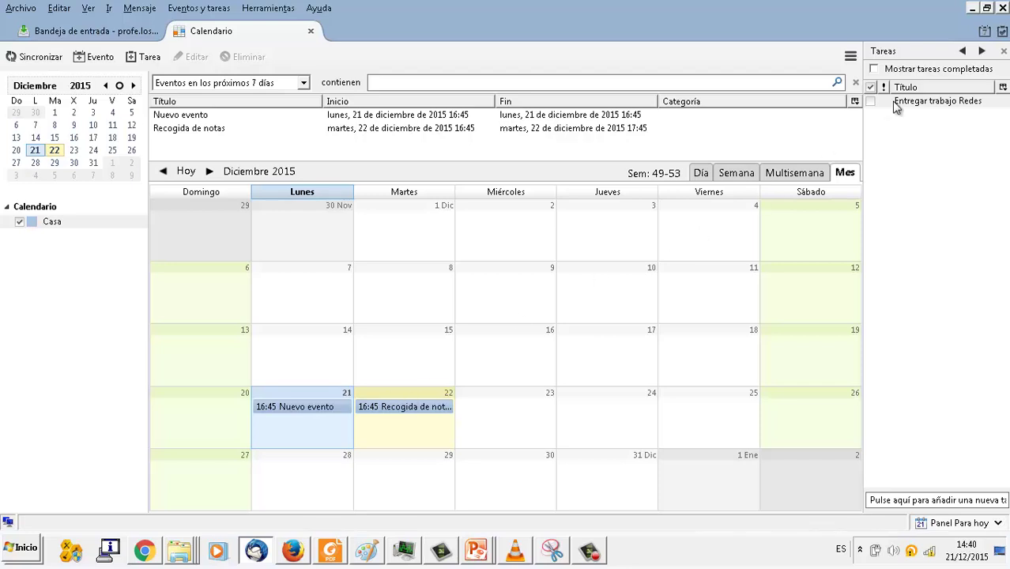
Create a task in the task list titled "Trabajo de Operaciones: hoja de cálculo" with the location "IES Kursaal".
left_click(1003, 35)
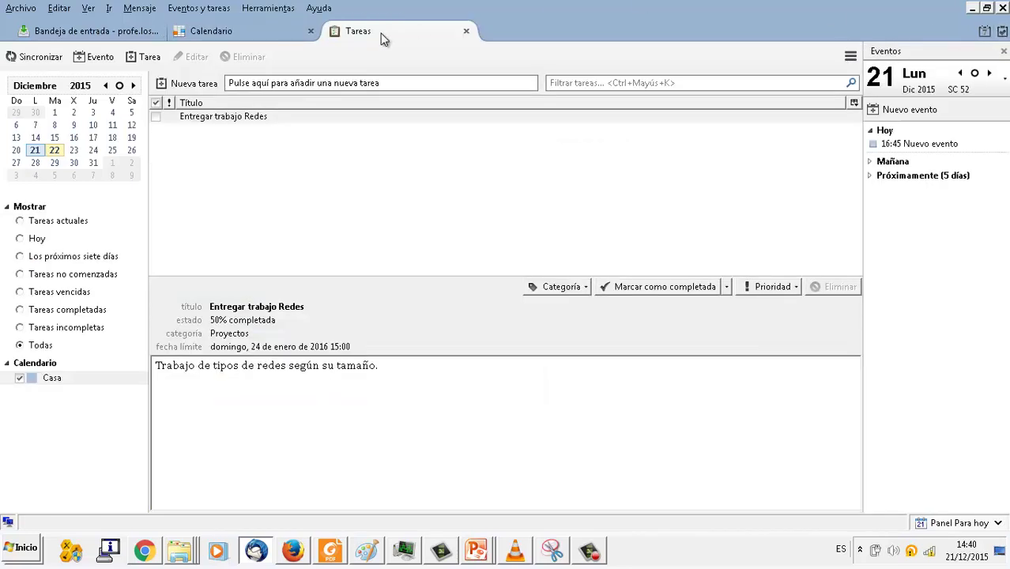
mouse_move(300, 118)
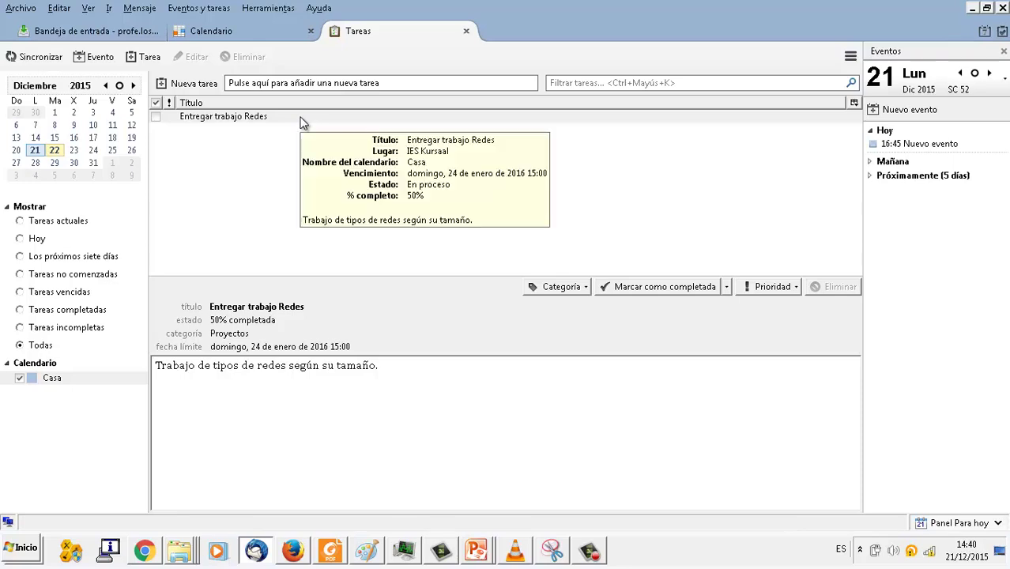
left_click(194, 83)
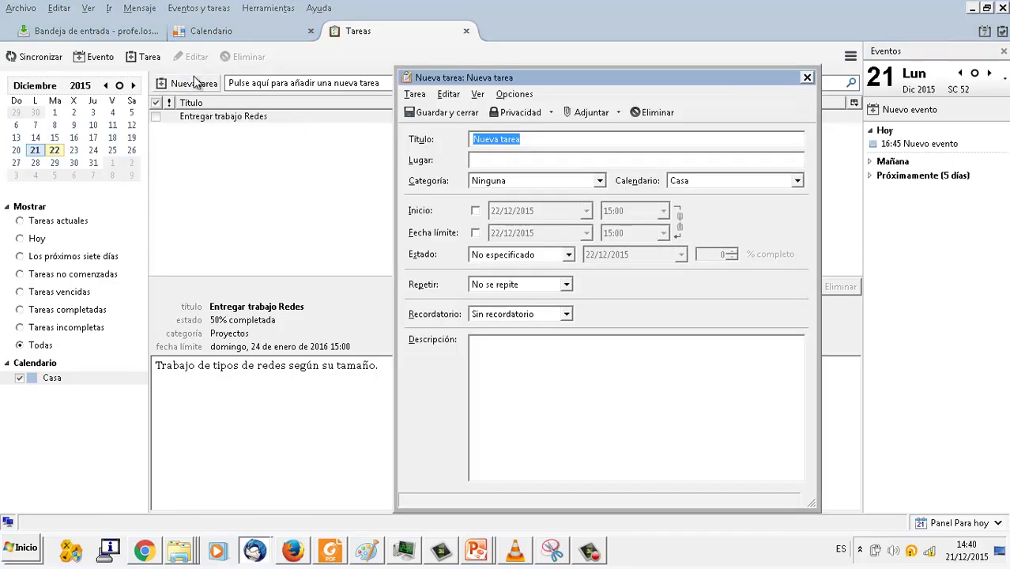
type("Trabajo")
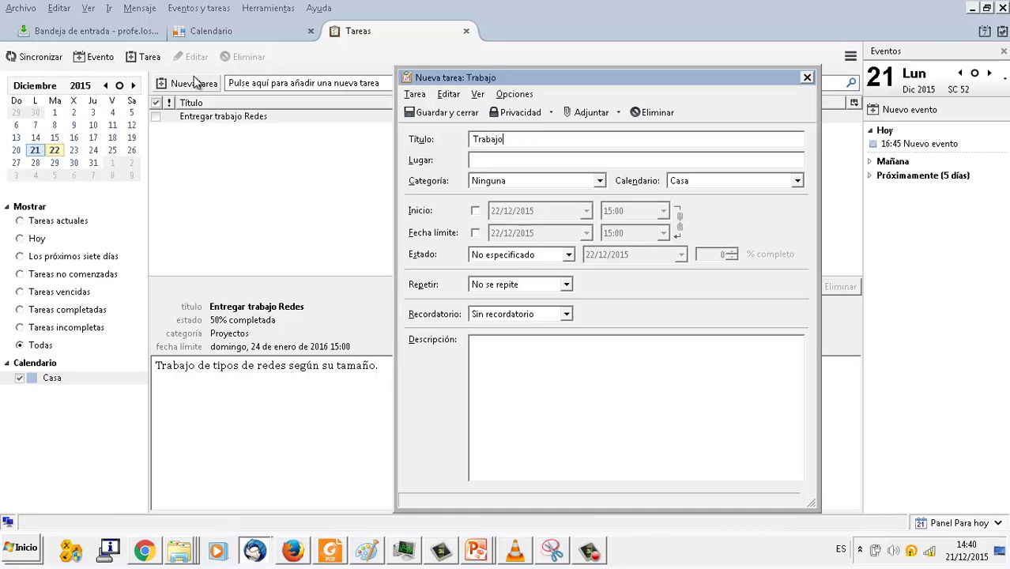
type(" de Operaciones: h")
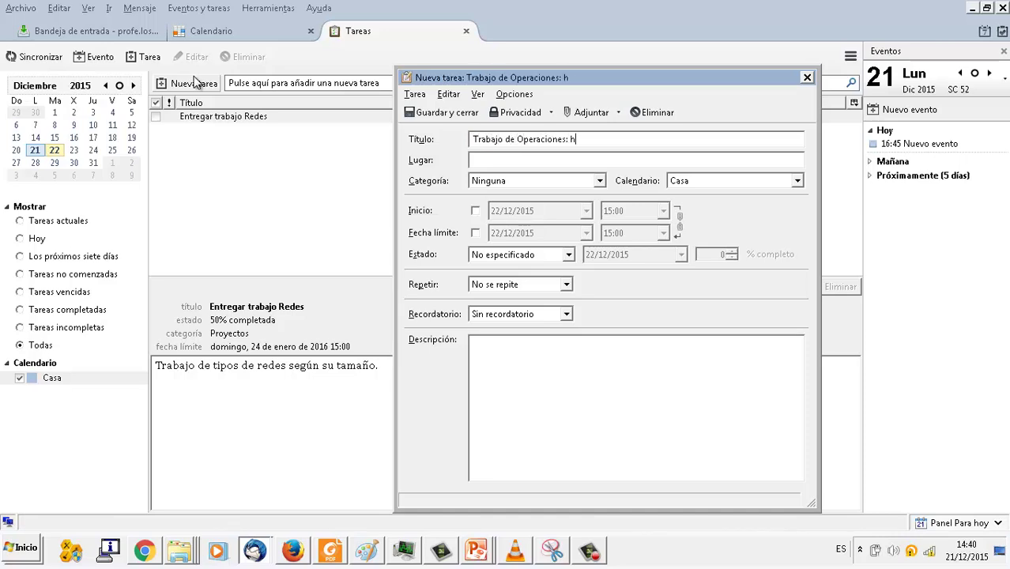
type("oja de cálculo")
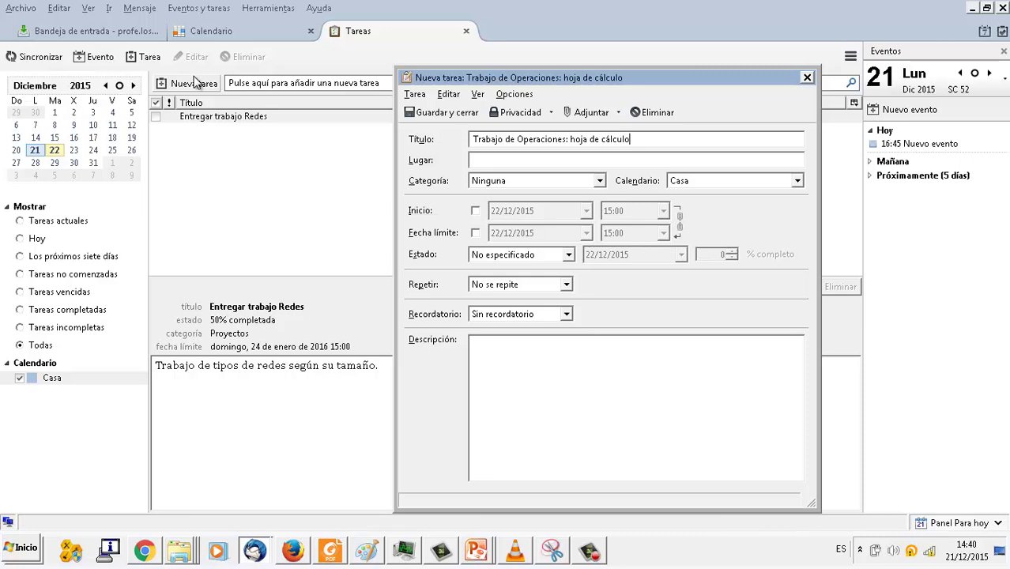
left_click(485, 161)
type("IES Kursaal")
key("Tab")
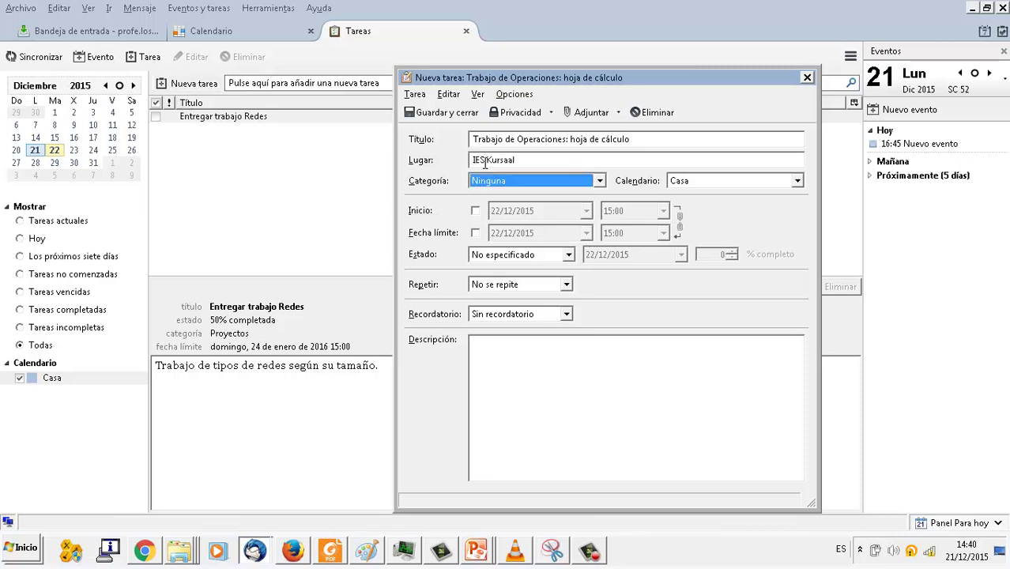
Enable a due date for the new task and set it to 13 January 2016.
left_click(475, 233)
left_click(586, 233)
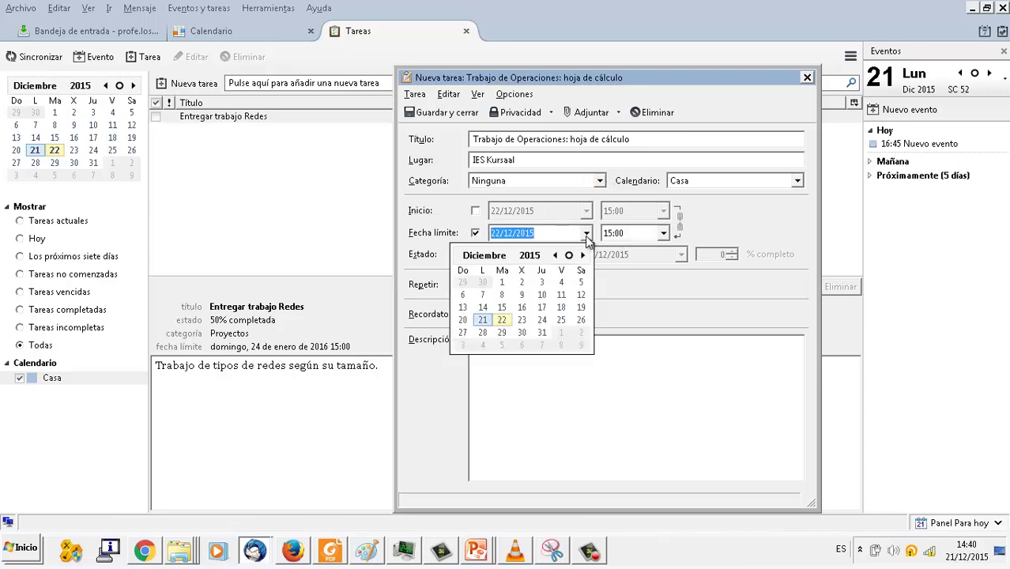
left_click(582, 255)
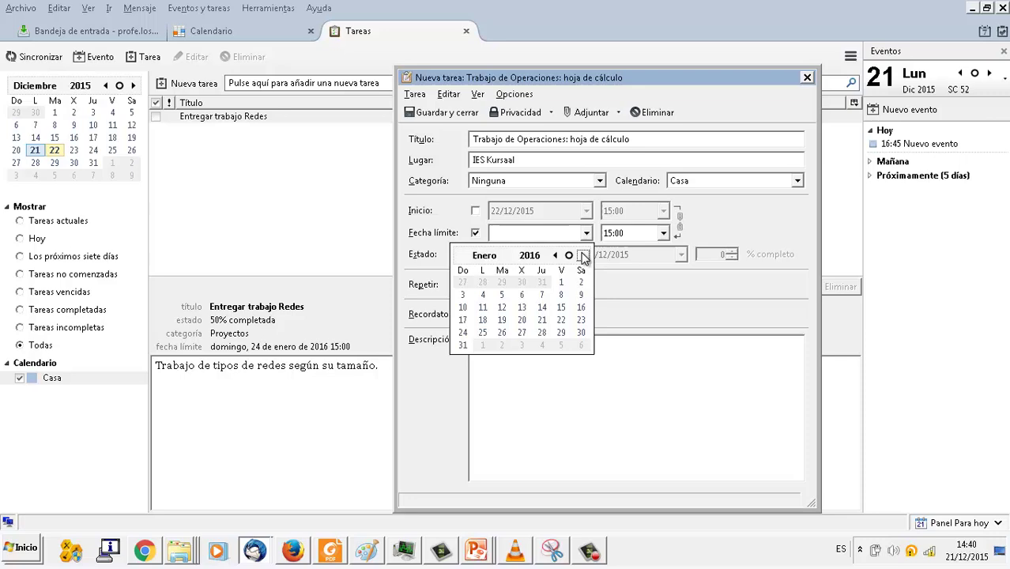
left_click(522, 310)
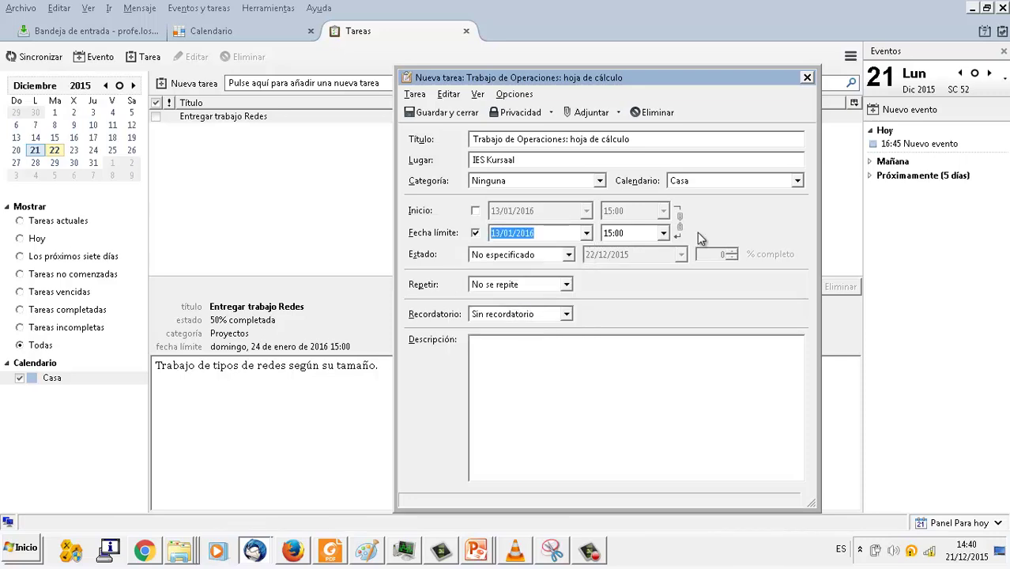
Add the description "Entregar los ejercicios" to the new task and save it.
left_click(548, 383)
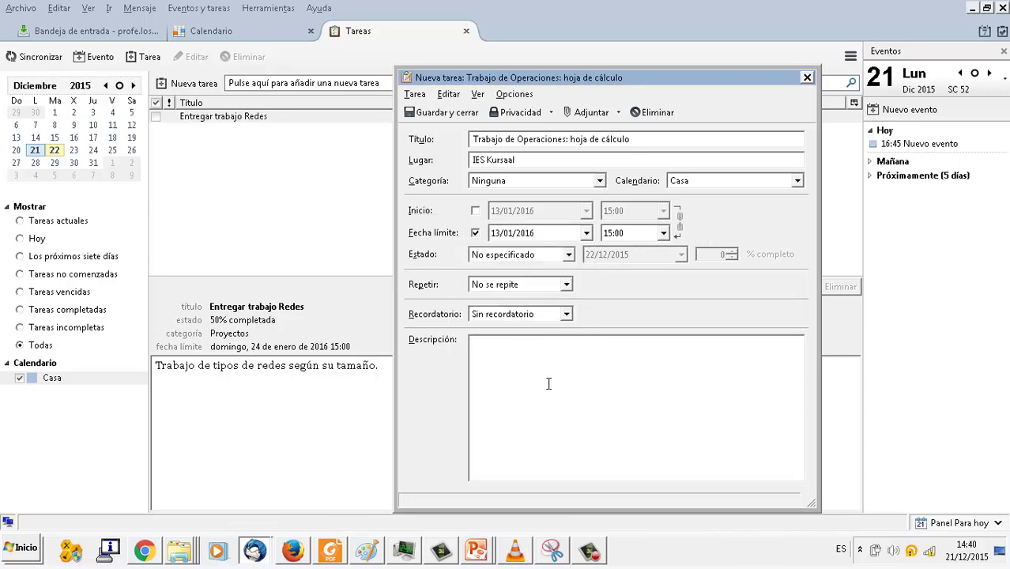
type("Entregar los ejercicios")
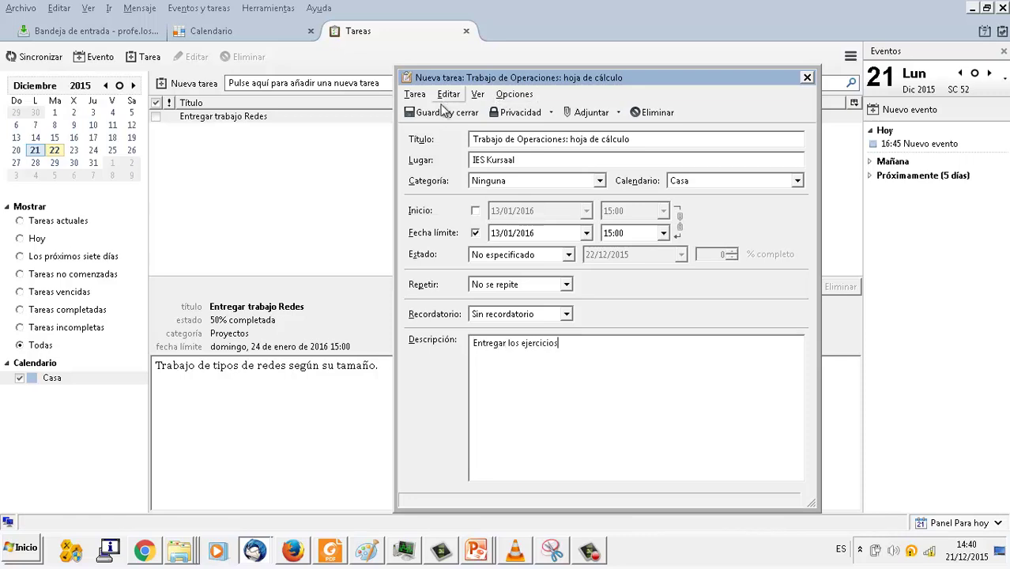
left_click(443, 113)
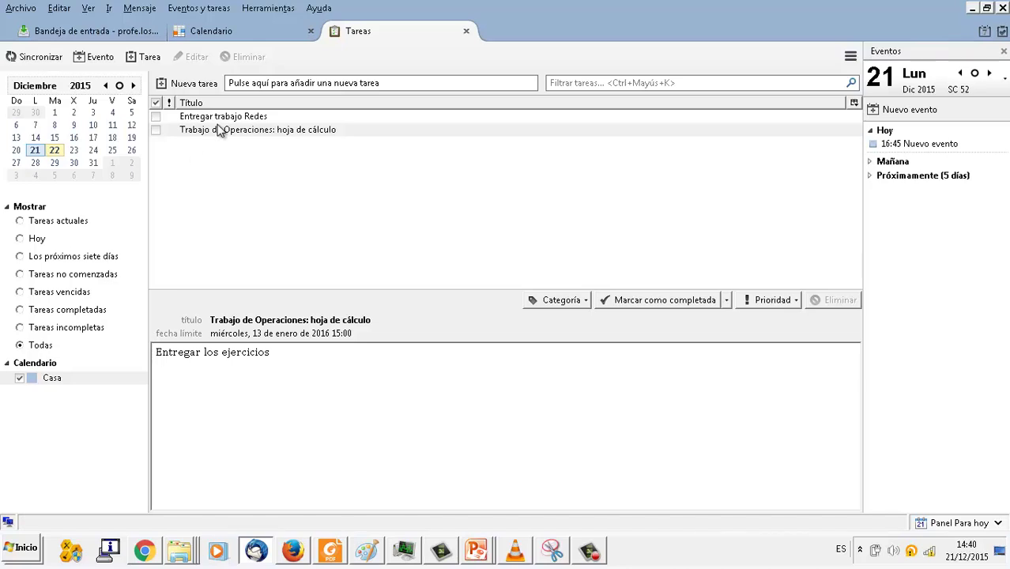
Set the task "Trabajo de Operaciones: hoja de cálculo" to status "En proceso" with 20% complete and save it.
mouse_move(220, 132)
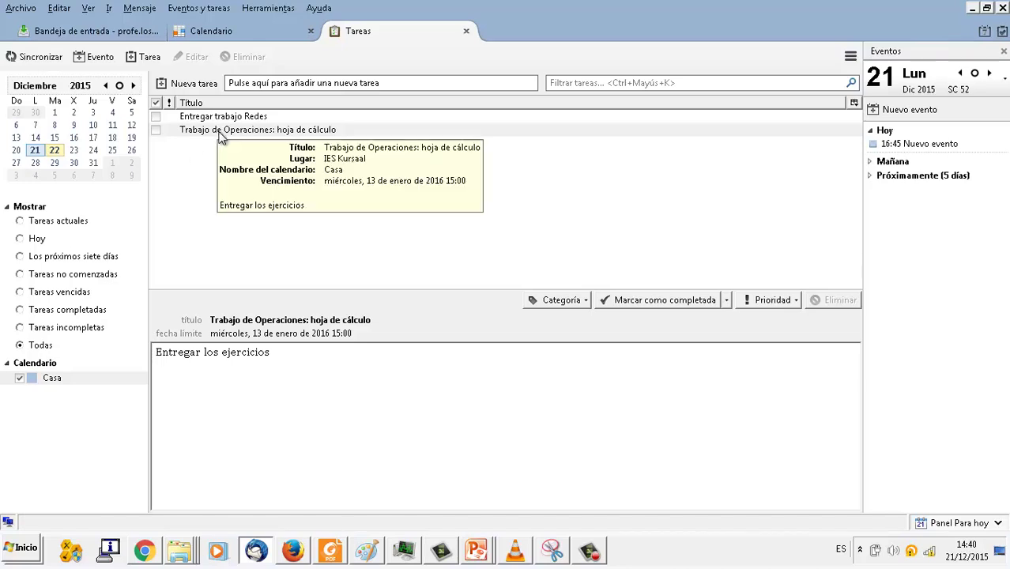
double_click(222, 133)
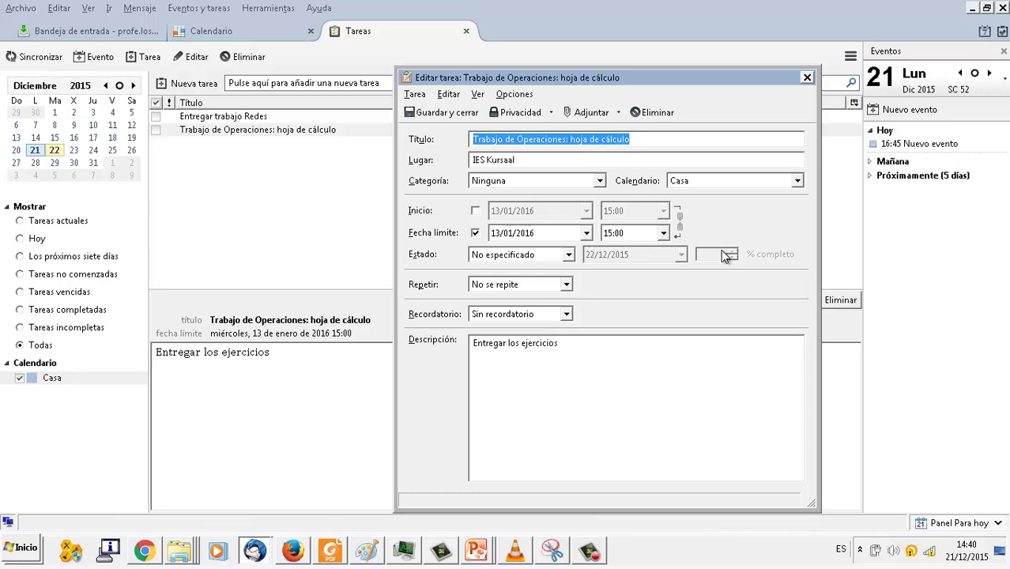
left_click(569, 261)
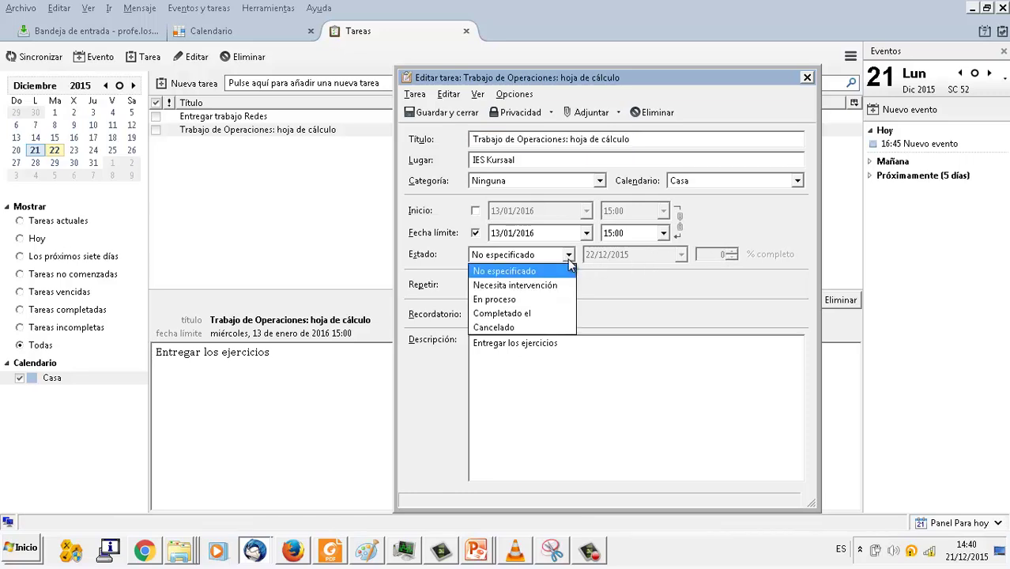
left_click(529, 298)
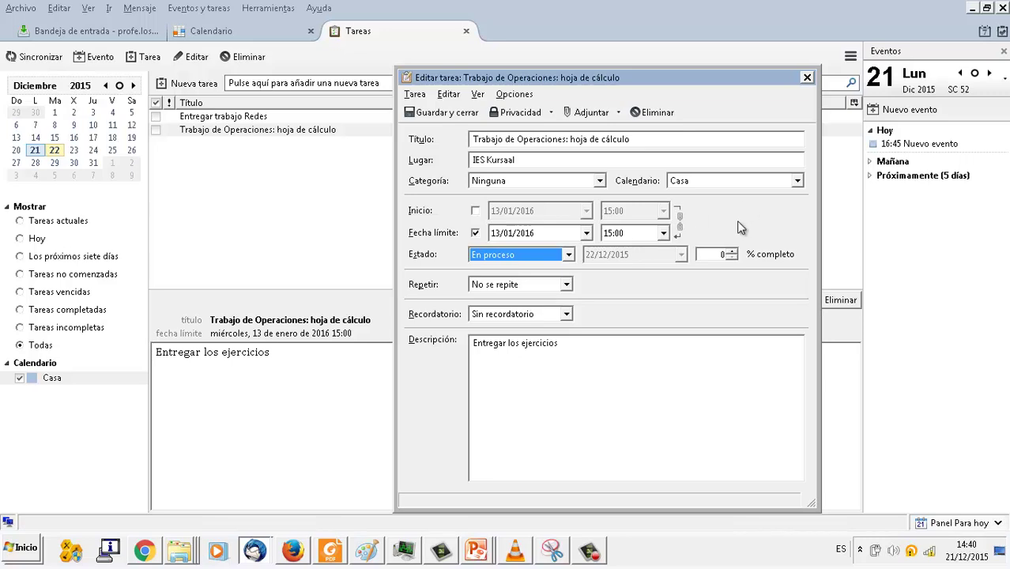
left_click(714, 253)
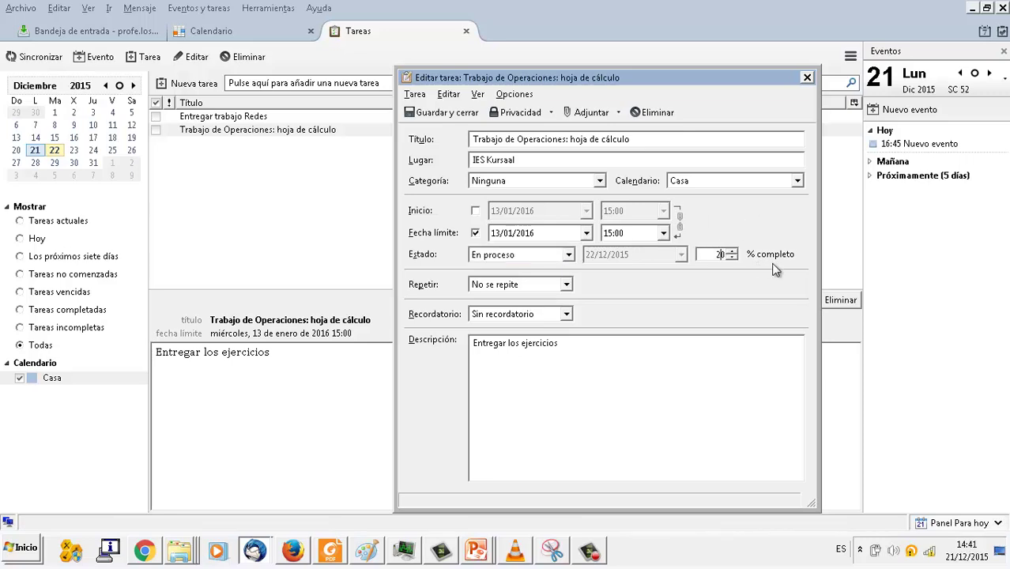
type("2")
left_click(441, 112)
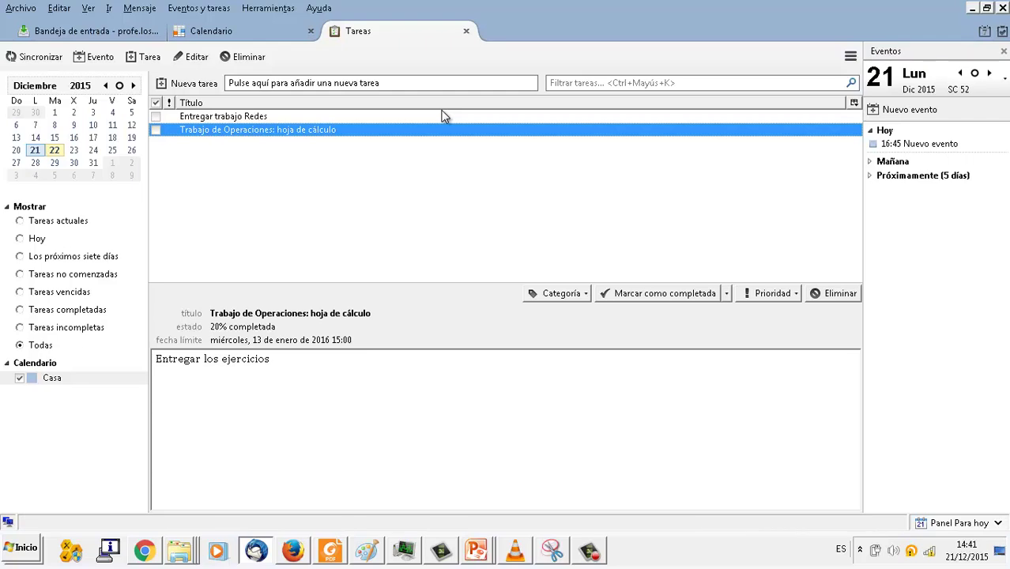
Compare the task list with the calendar's month view for November and December 2015.
left_click(298, 32)
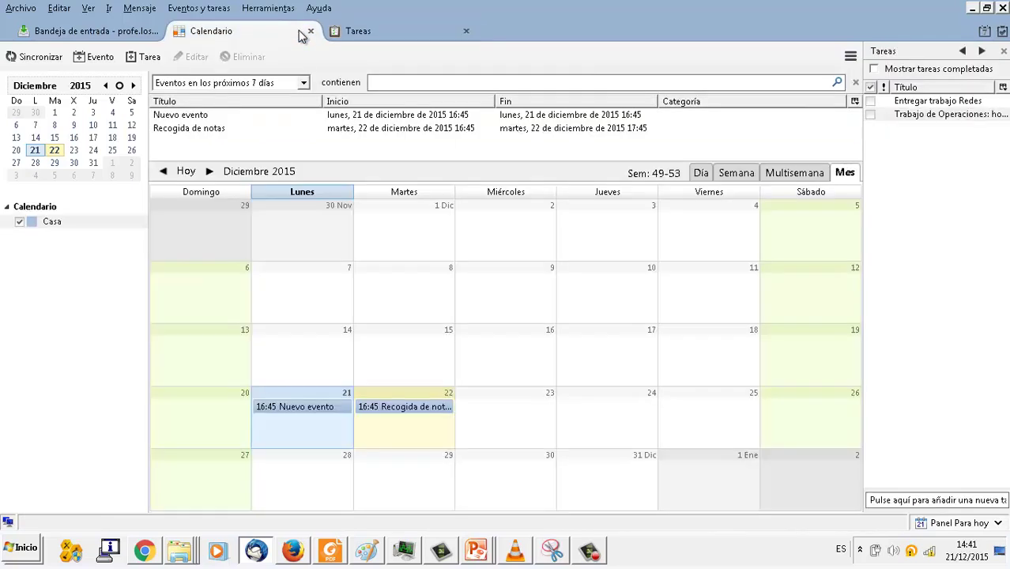
left_click(387, 38)
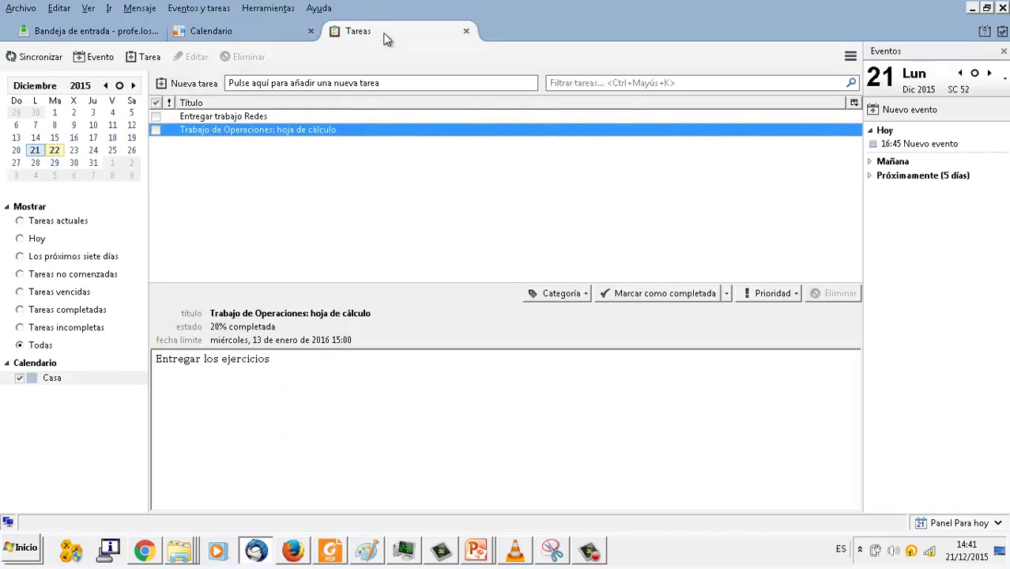
left_click(252, 32)
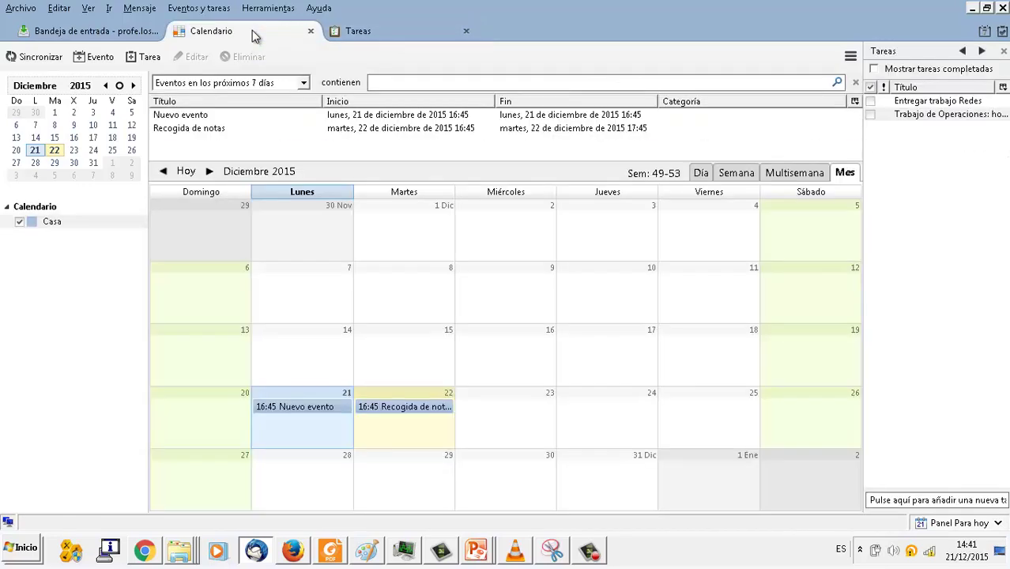
left_click(163, 173)
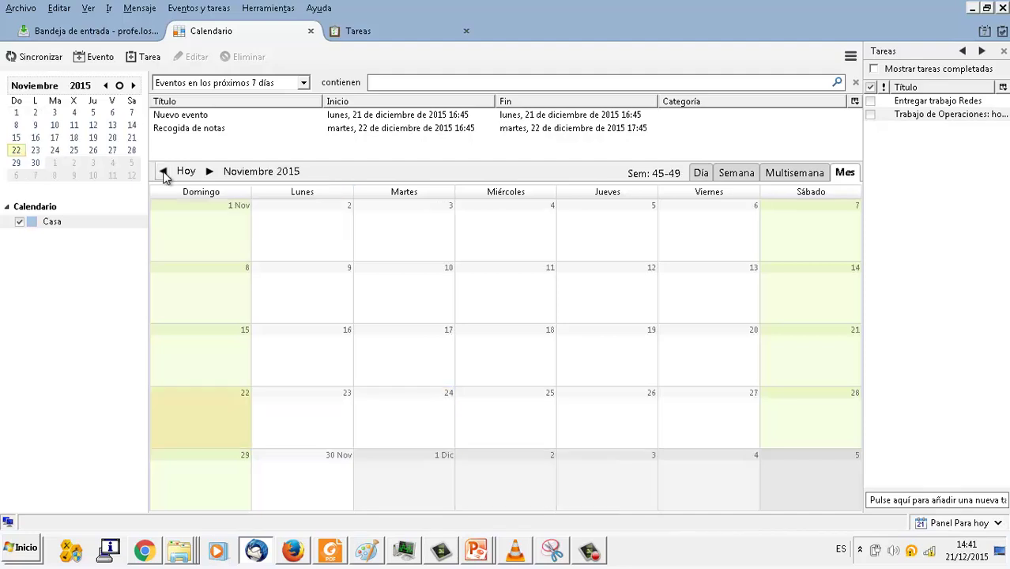
left_click(209, 171)
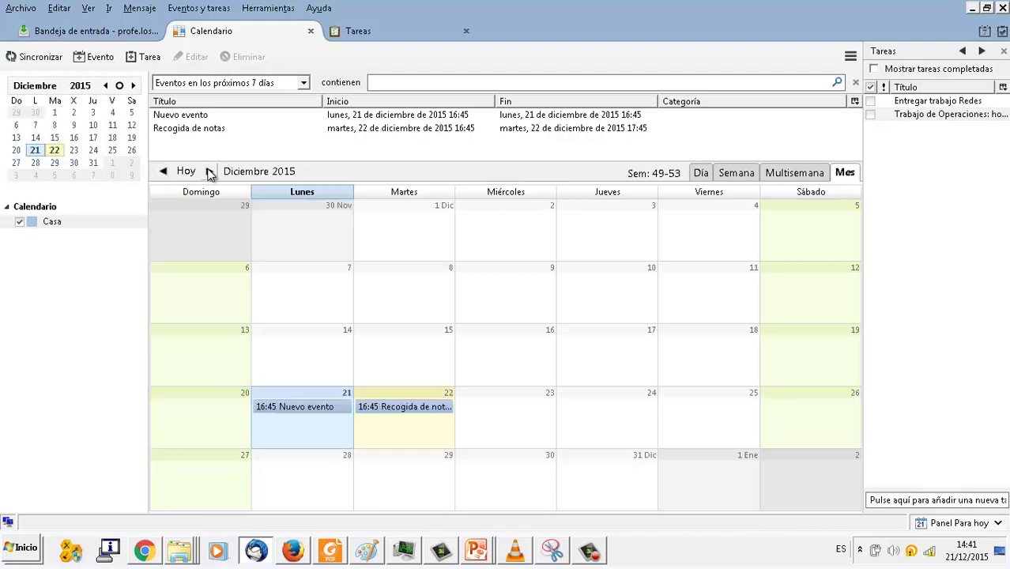
left_click(317, 423)
left_click(536, 373)
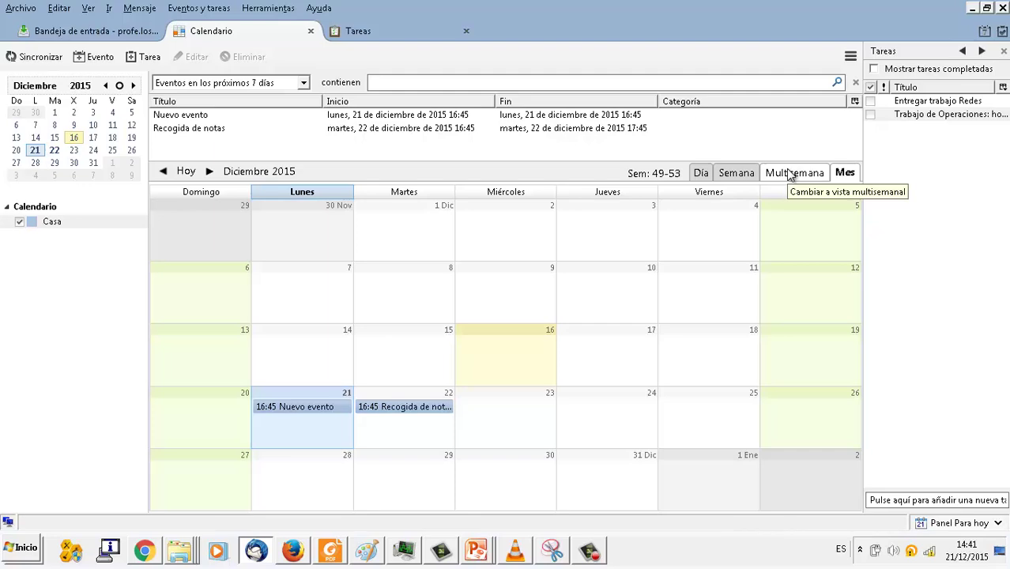
Review the task list, calendar and inbox in turn, and examine the available event and task commands.
left_click(386, 31)
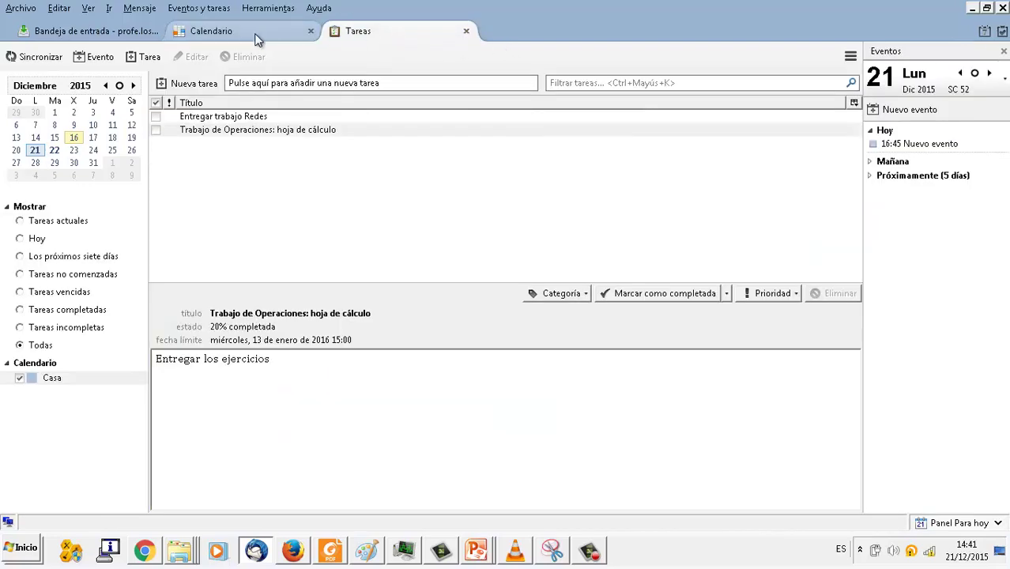
left_click(230, 33)
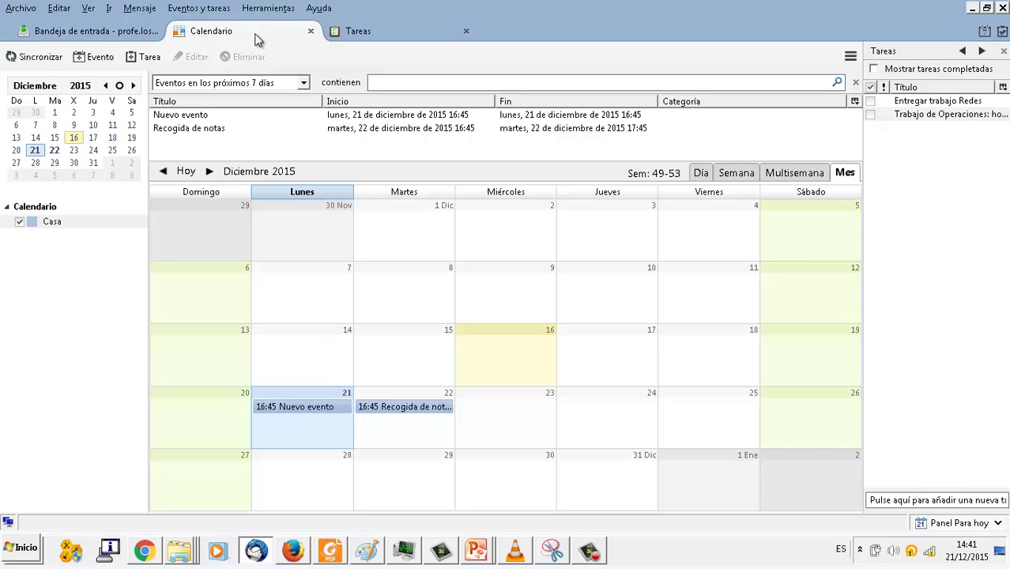
left_click(109, 33)
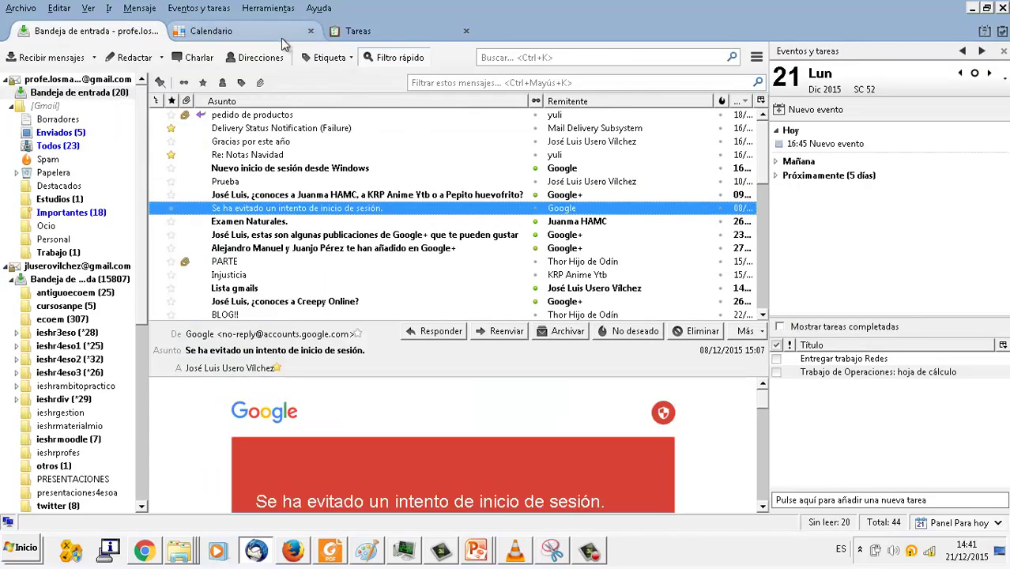
left_click(263, 30)
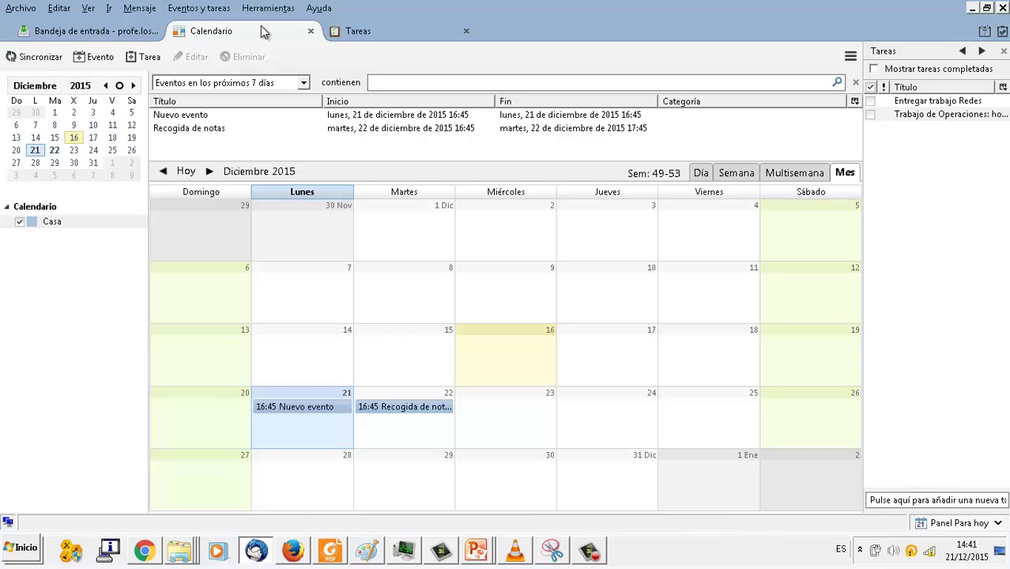
left_click(358, 36)
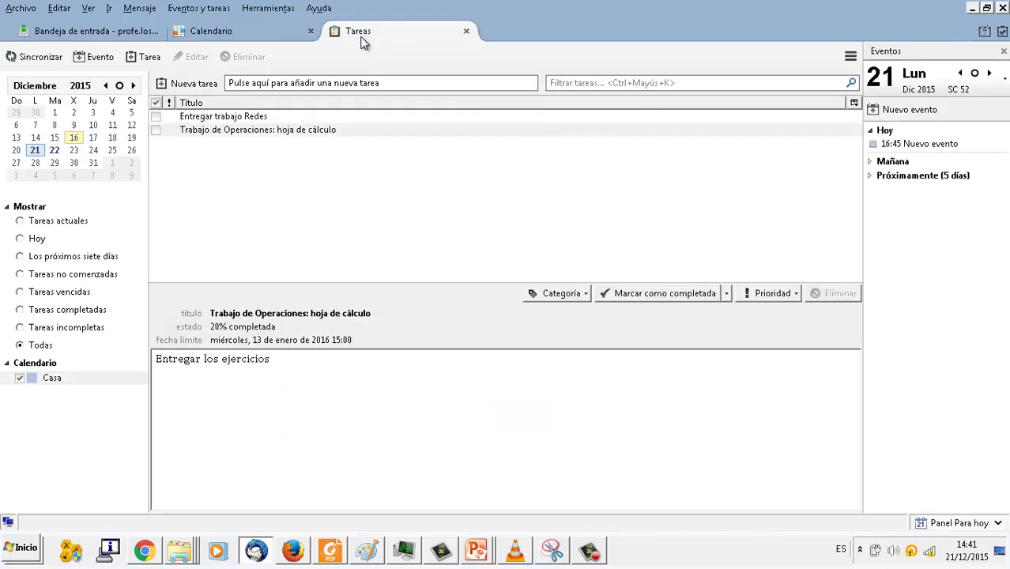
left_click(264, 41)
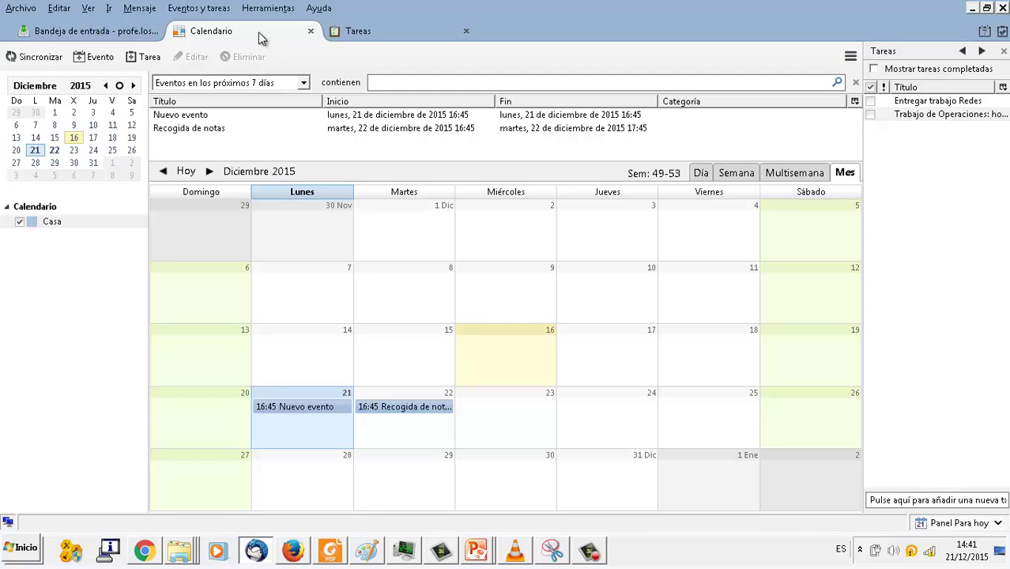
left_click(218, 8)
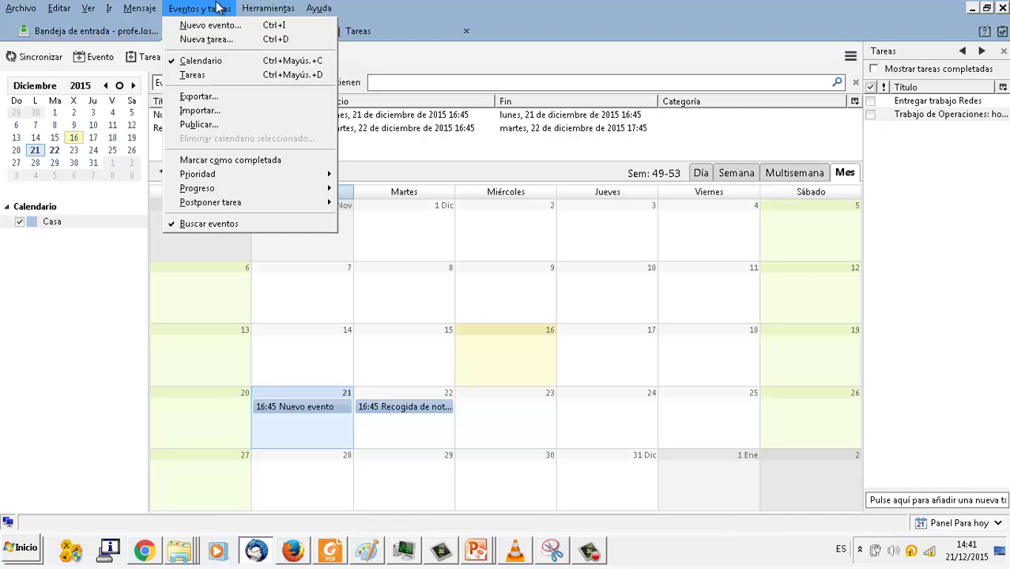
left_click(498, 6)
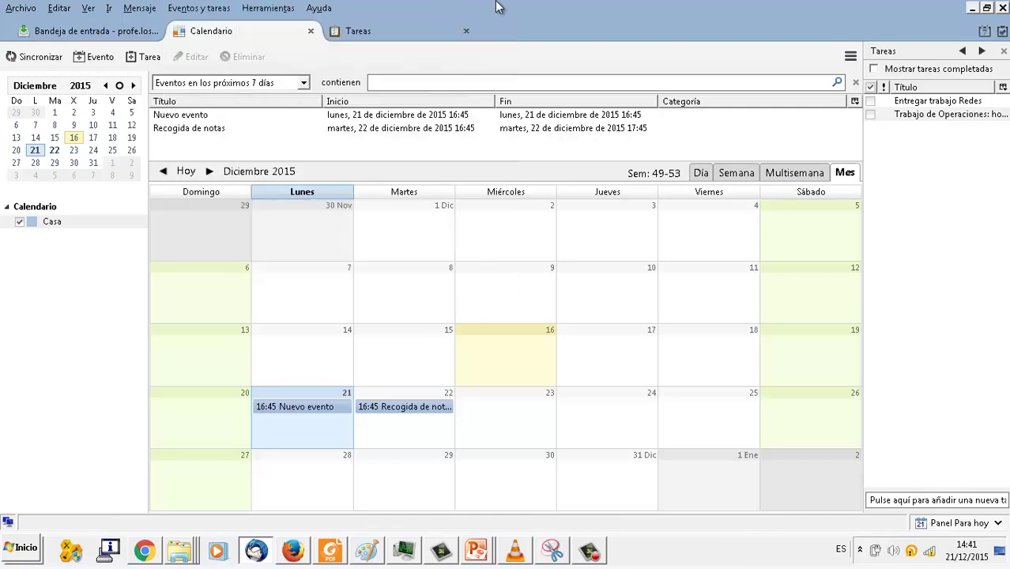
Examine the privacy, attachment and priority options of the task "Trabajo de Operaciones: hoja de cálculo", and close it without changes.
double_click(931, 116)
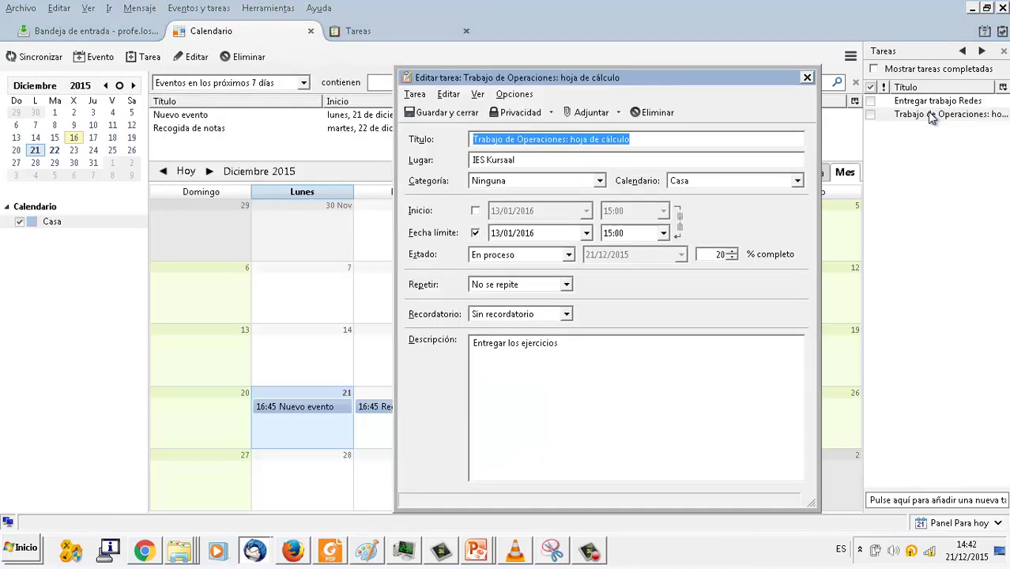
left_click(555, 116)
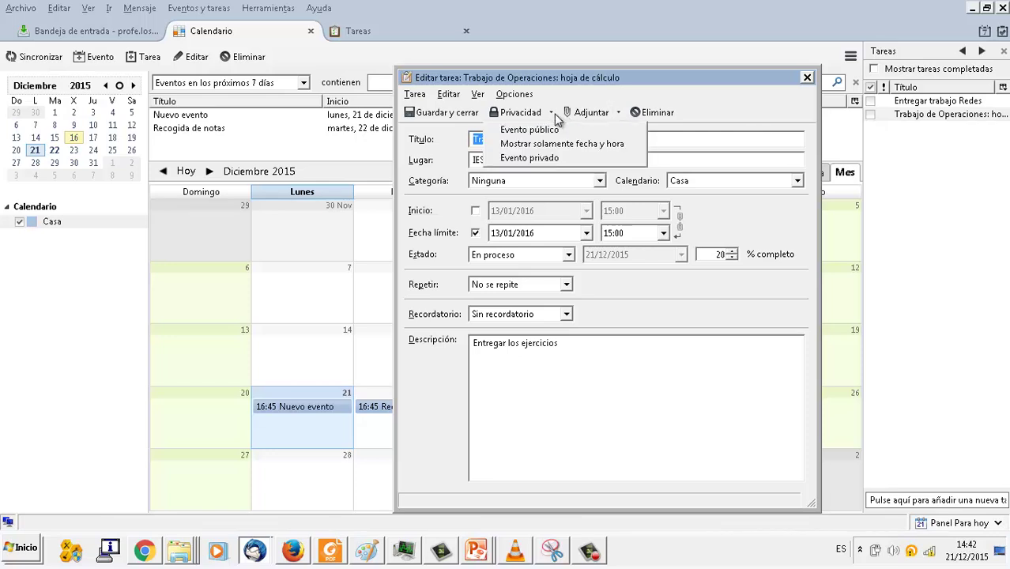
left_click(619, 114)
left_click(599, 115)
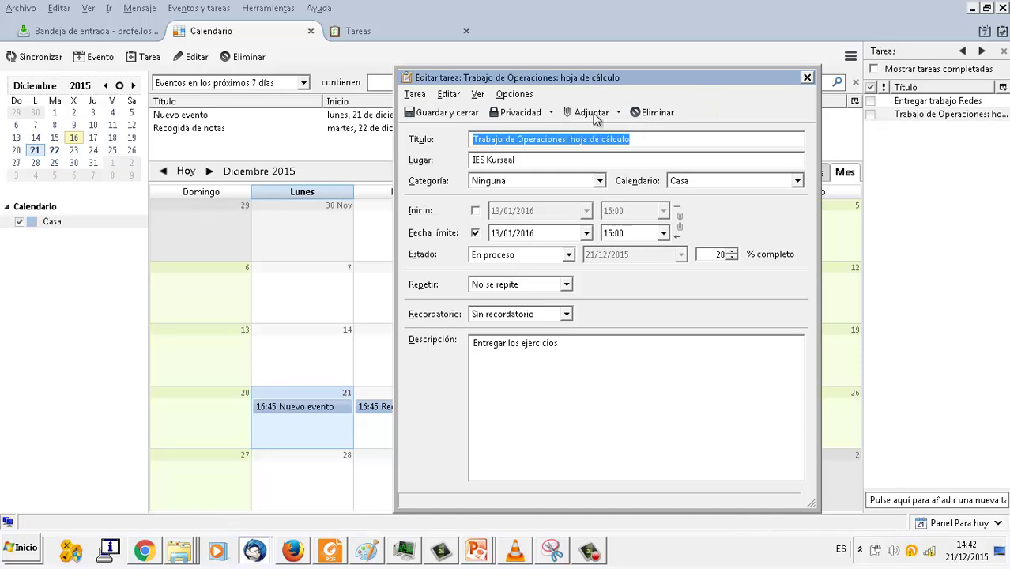
left_click(414, 94)
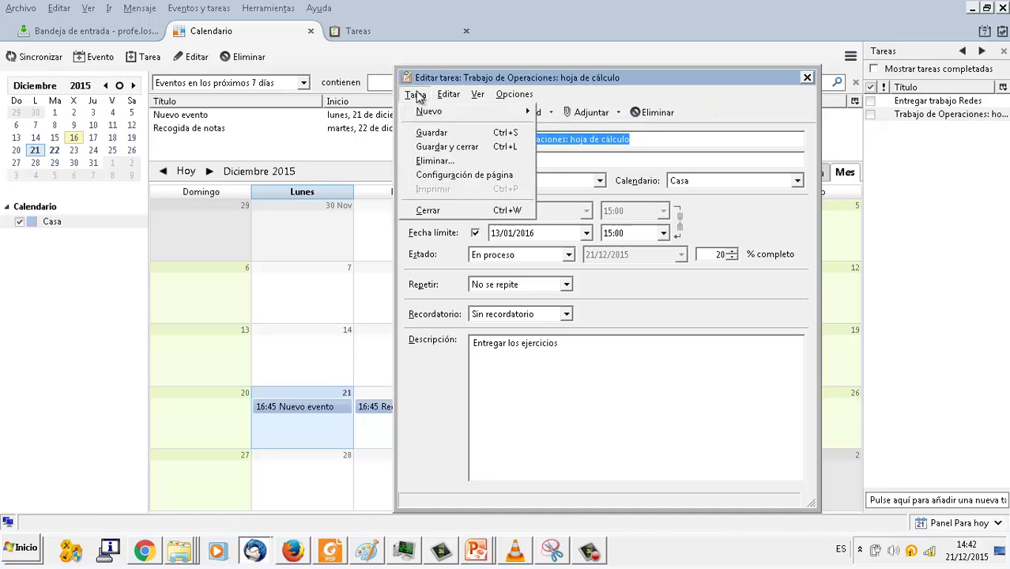
mouse_move(510, 104)
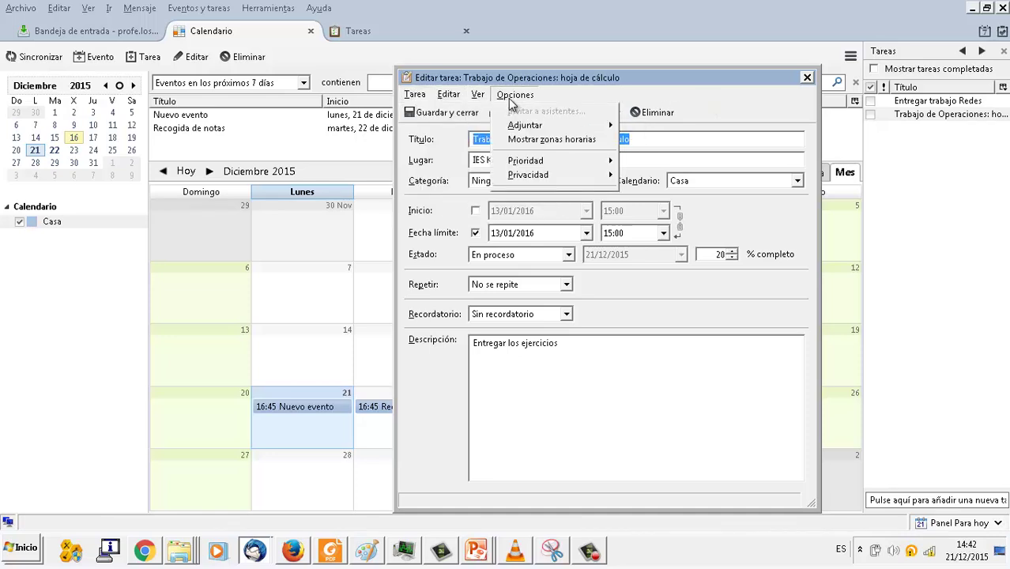
mouse_move(521, 133)
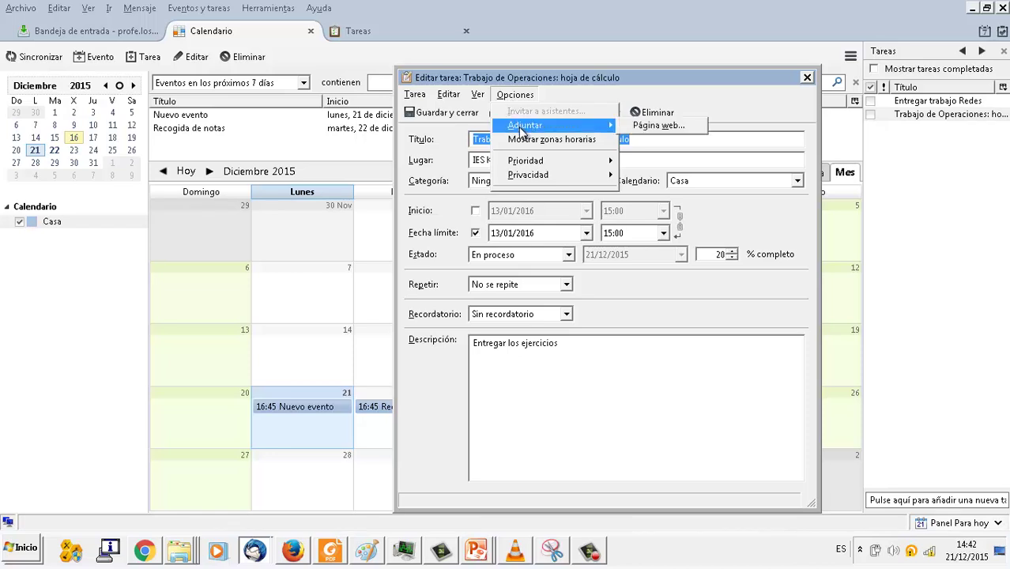
mouse_move(522, 167)
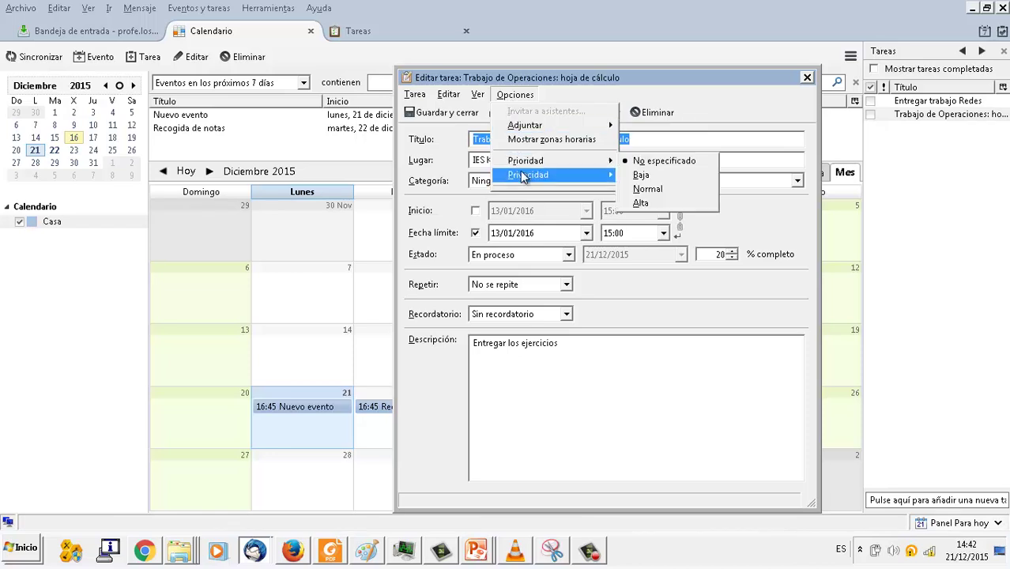
left_click(479, 94)
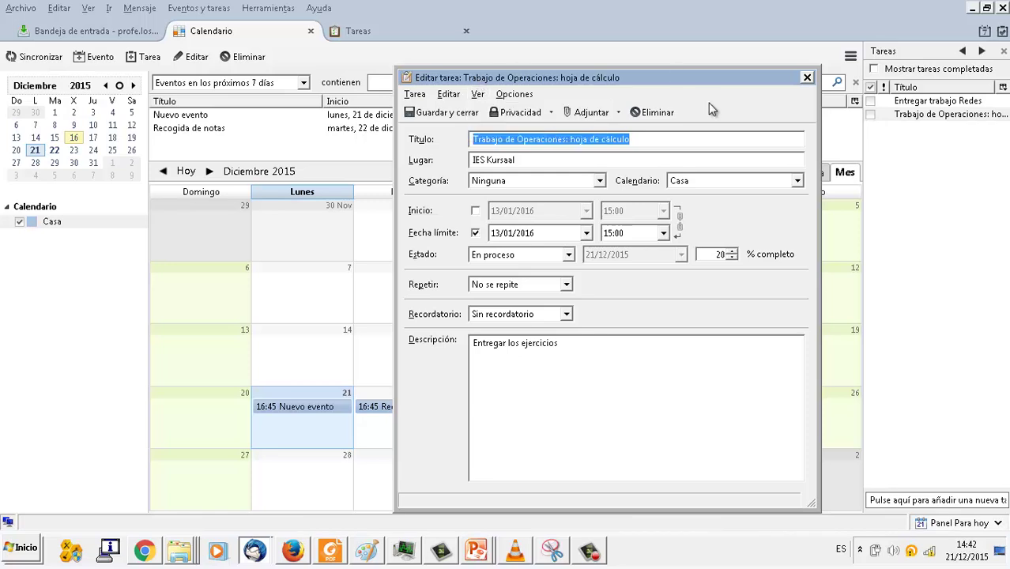
left_click(807, 77)
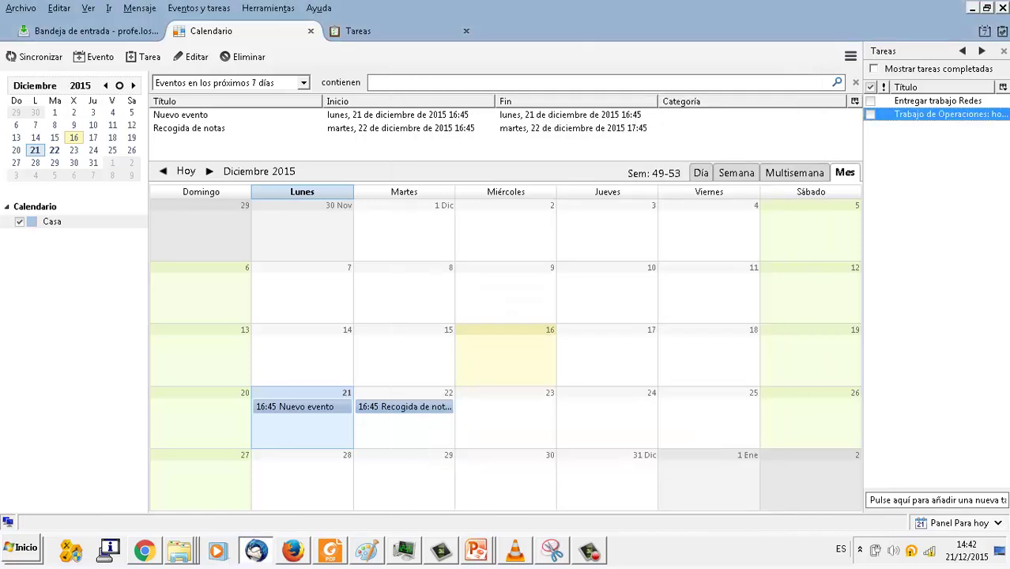